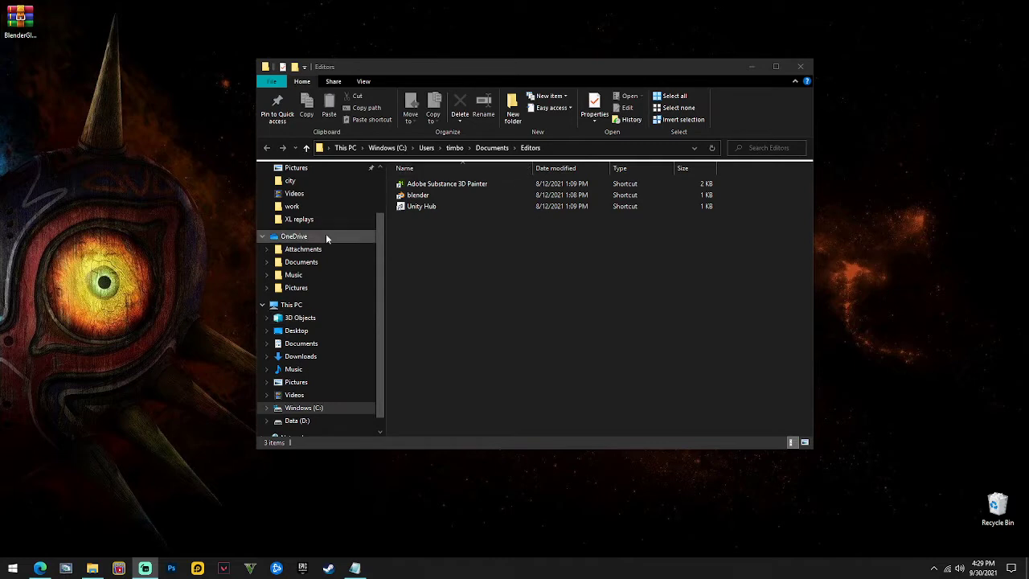
- Select the BlenderGIS-master.zip file on the desktop
click(20, 24)
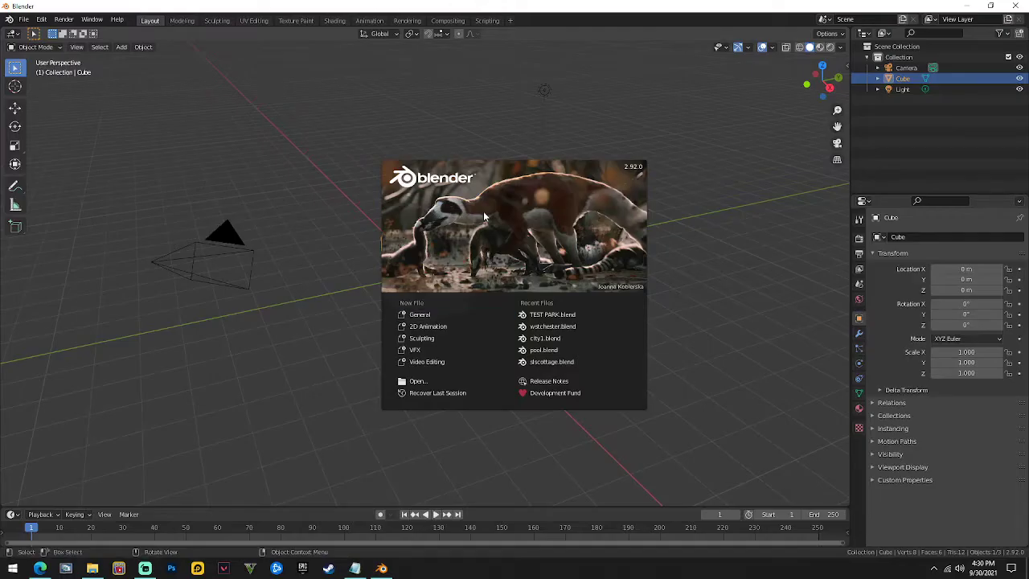
- Dismiss the splash and delete the default camera, cube and light
click(208, 219)
key(a)
key(Delete)
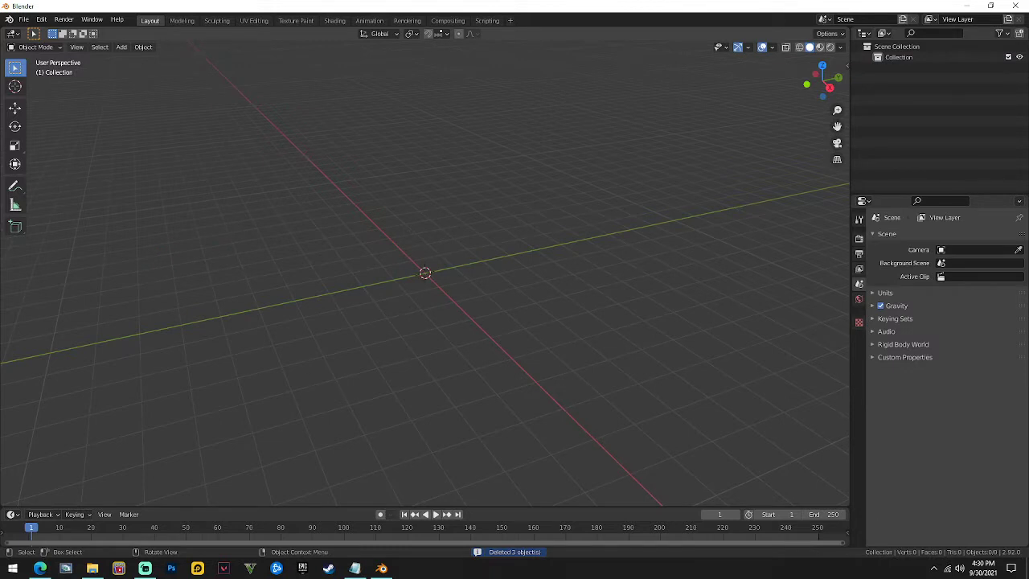
- Install BlenderGIS-master.zip from the Desktop as an add-on in Preferences
click(41, 19)
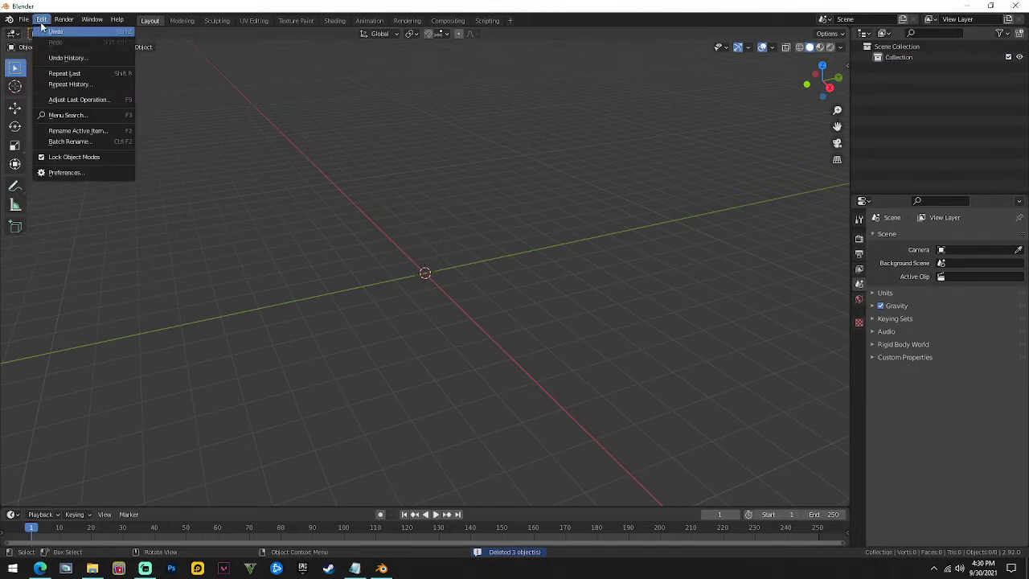
click(68, 172)
click(272, 61)
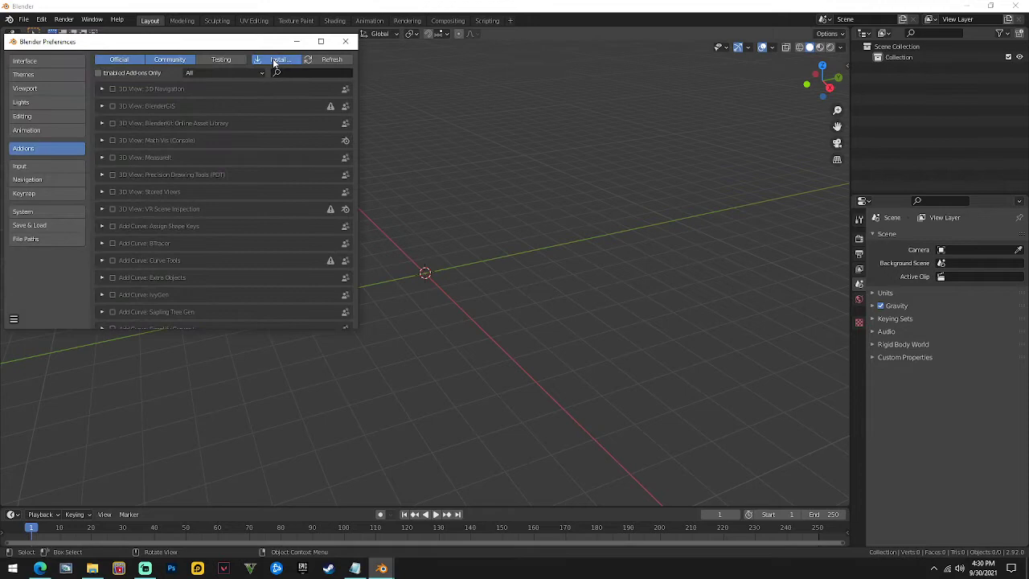
click(36, 106)
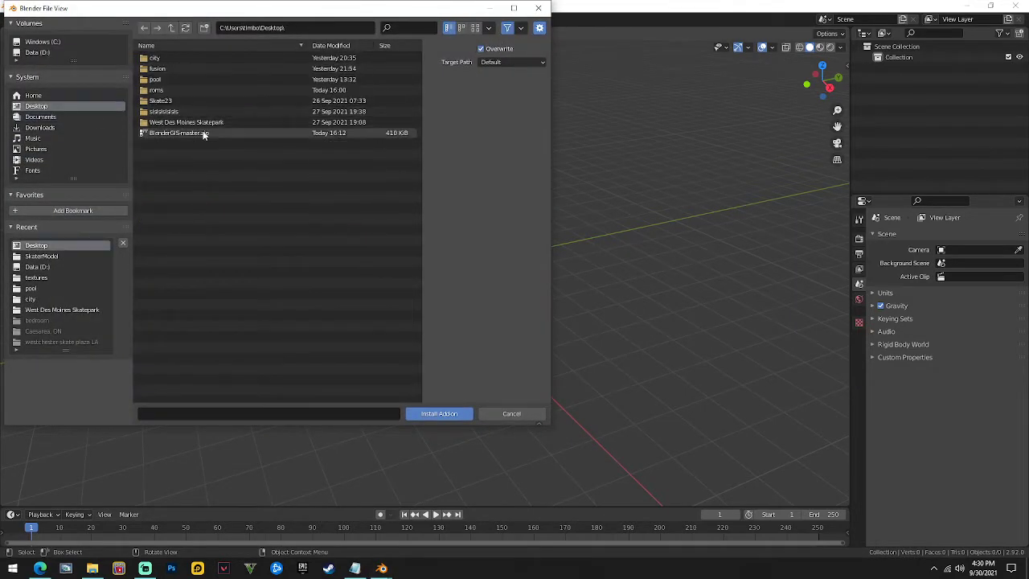
click(161, 134)
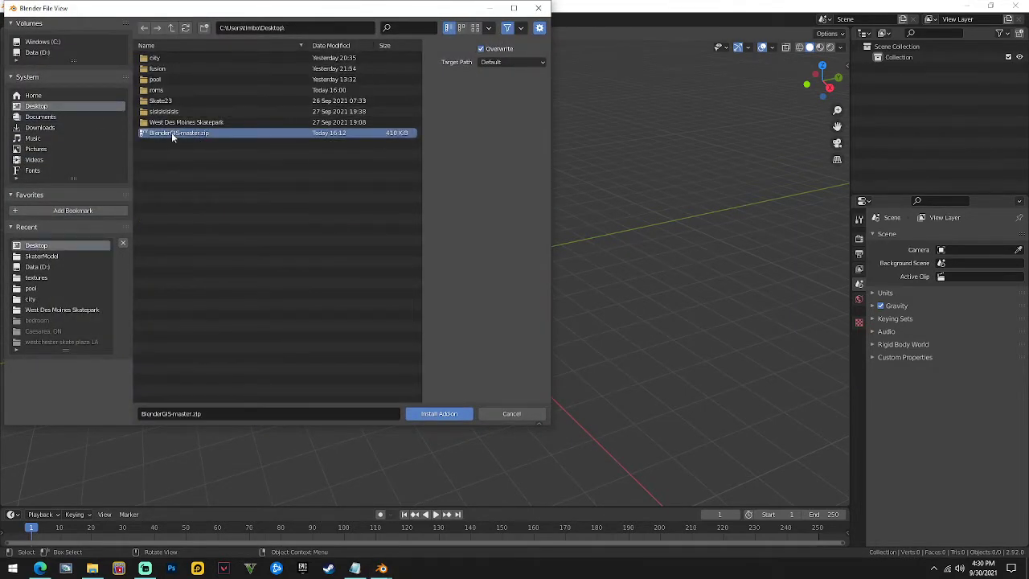
double_click(171, 132)
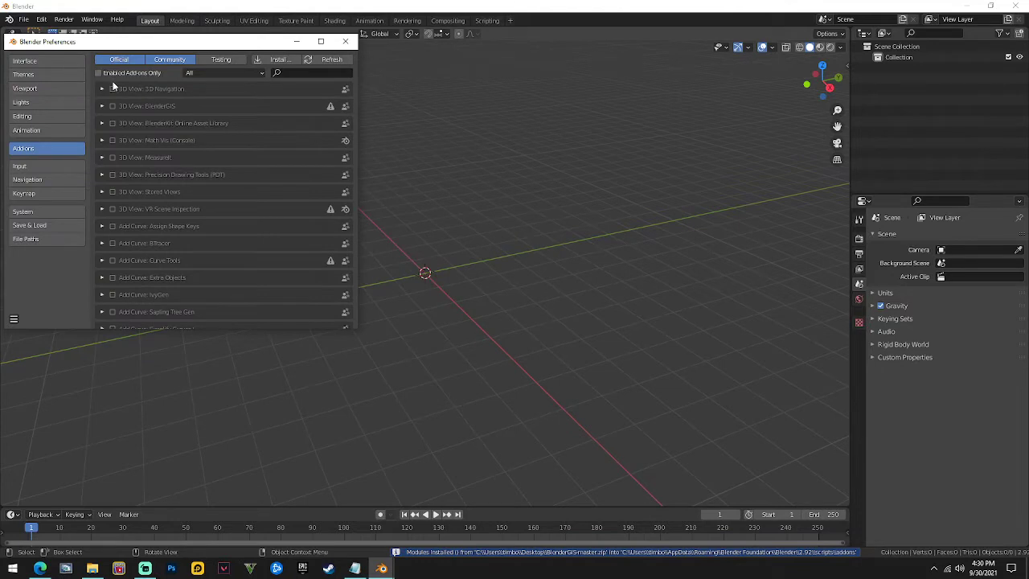
- Find the 3D View: BlenderGIS add-on in the list and enable it
scroll(141, 125, down, 4)
scroll(148, 150, up, 4)
scroll(175, 198, down, 4)
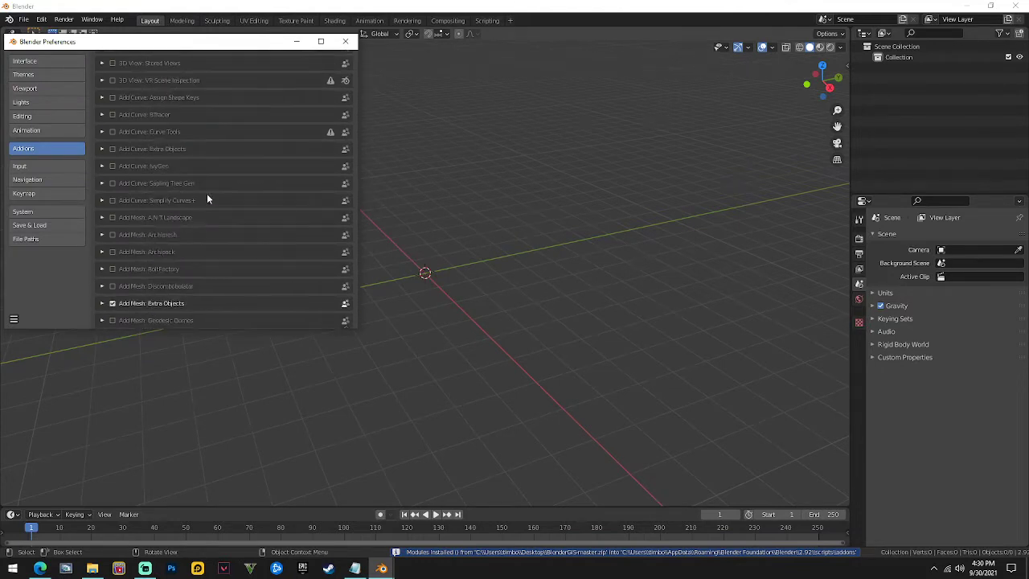
scroll(207, 199, down, 10)
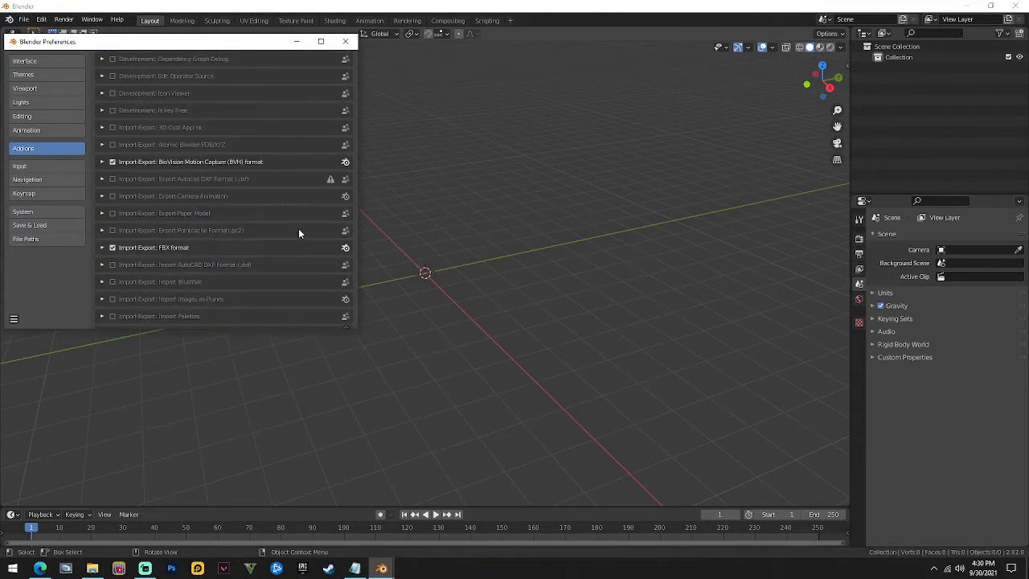
scroll(299, 237, down, 10)
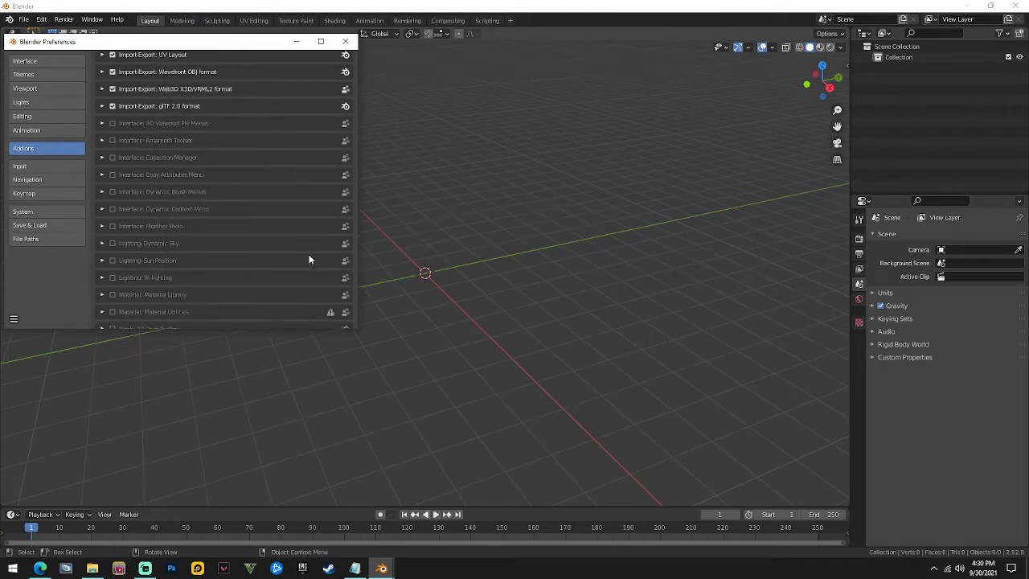
scroll(314, 265, down, 8)
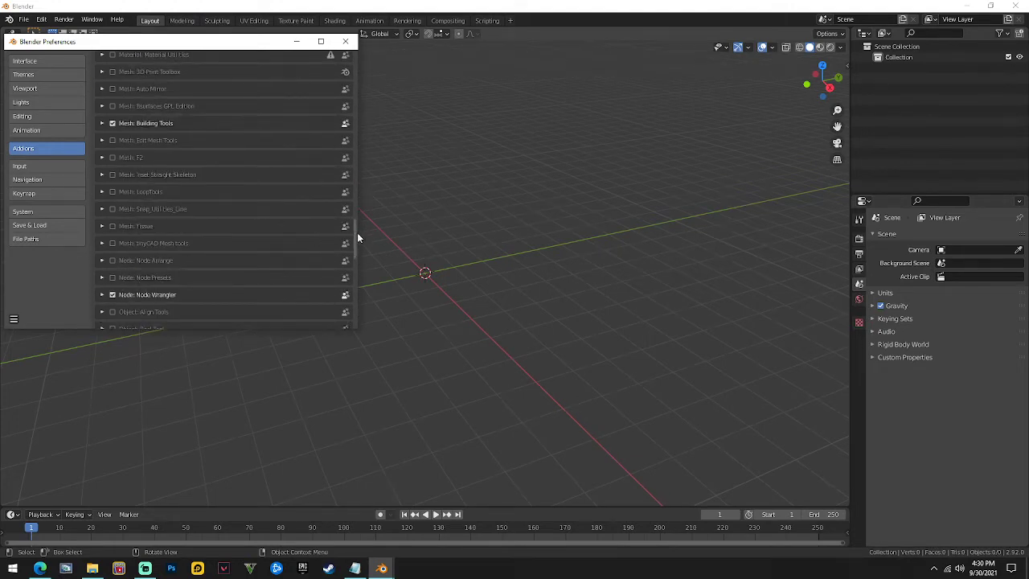
drag(354, 233, 345, 65)
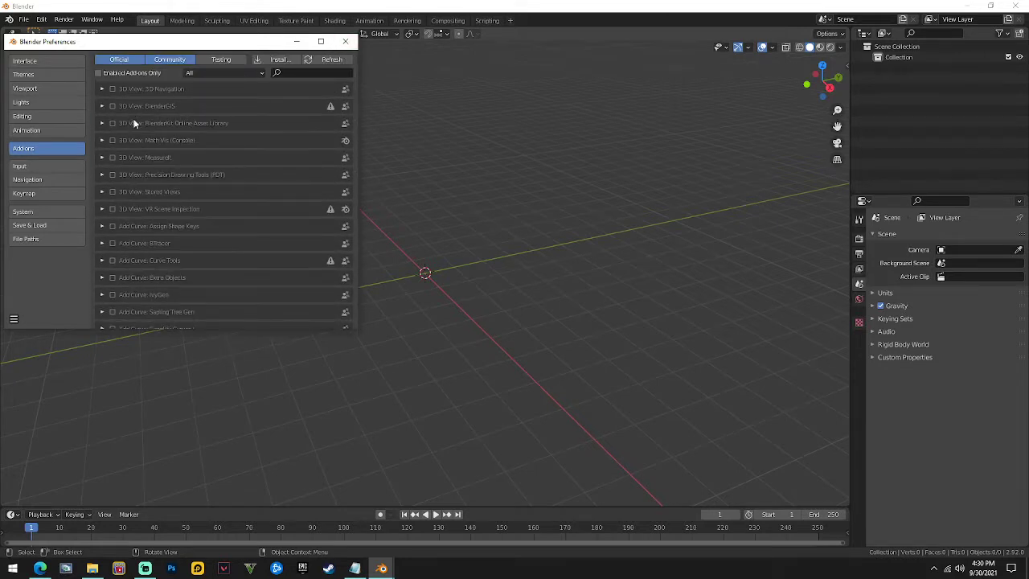
click(112, 106)
- Close Preferences and load the GOOGLE_SAT_WM basemap with Source Google, Layer Satellite
click(345, 45)
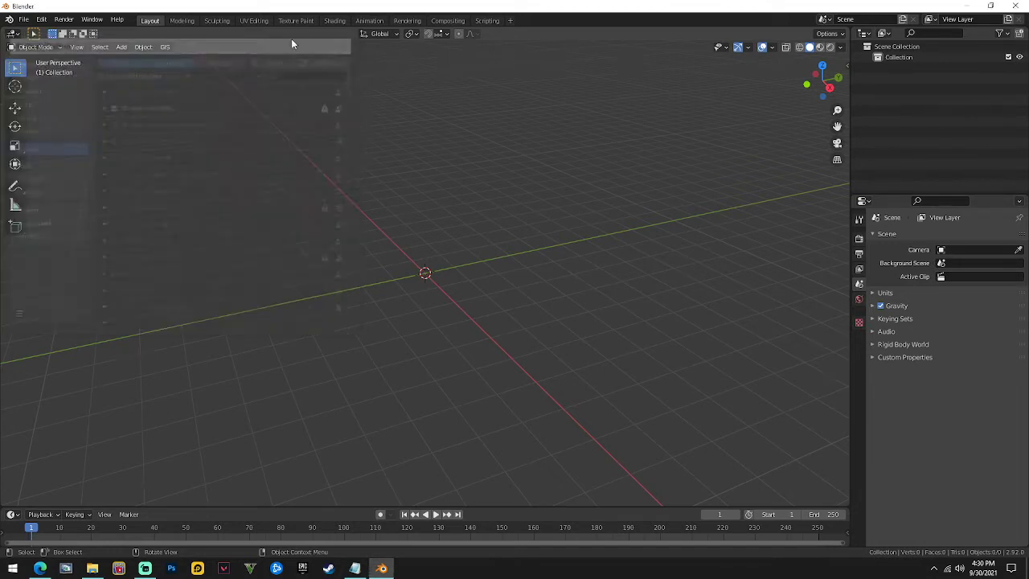
click(165, 47)
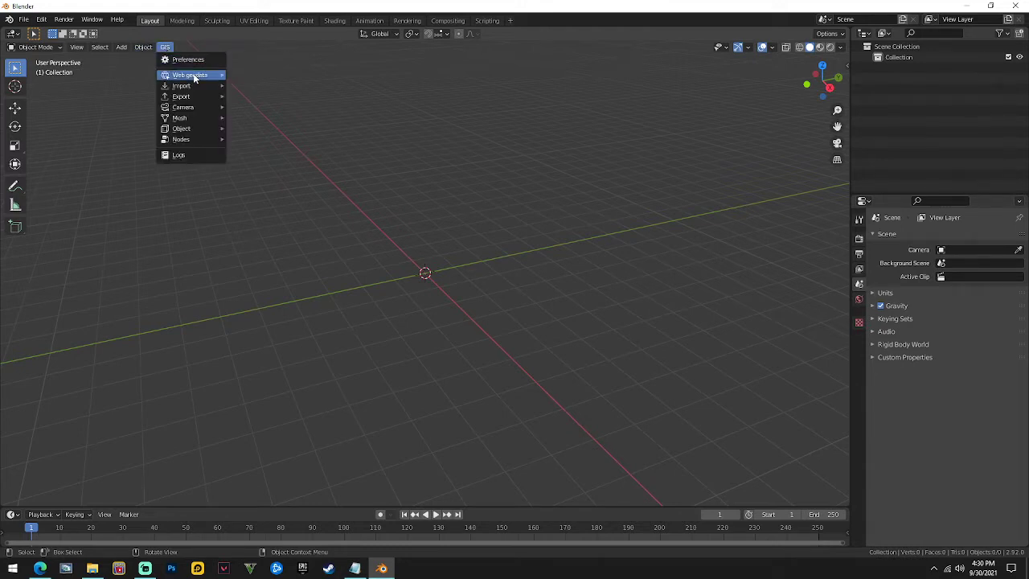
mouse_move(190, 78)
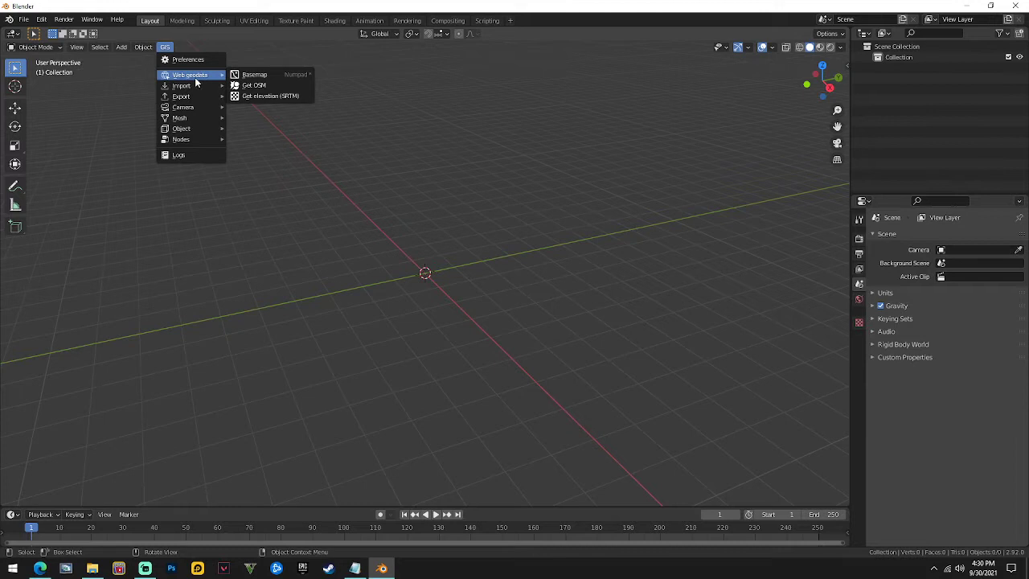
click(261, 75)
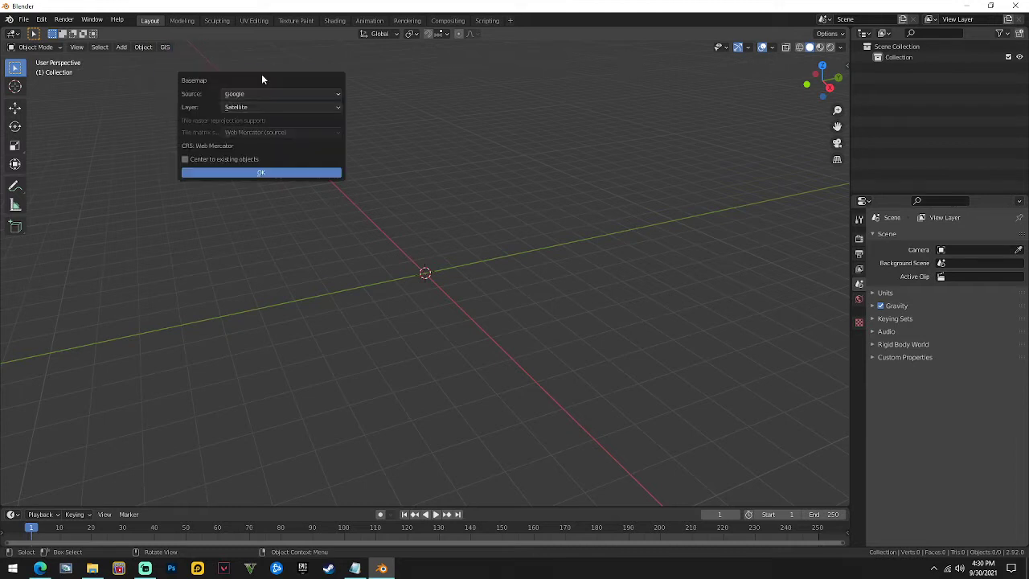
click(290, 175)
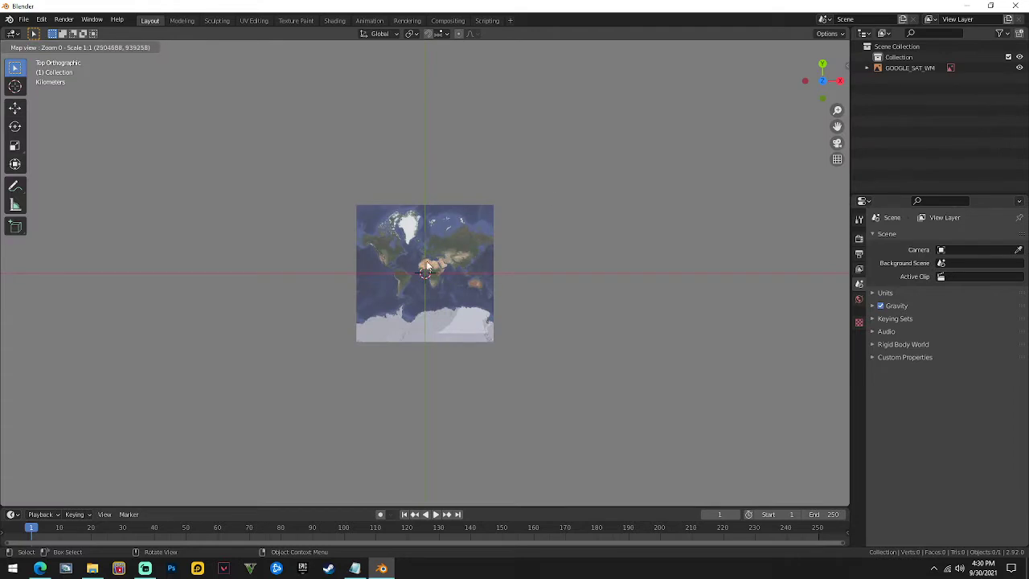
- Pan and zoom the world basemap to bring Lake Michigan to the centre
scroll(427, 242, up, 5)
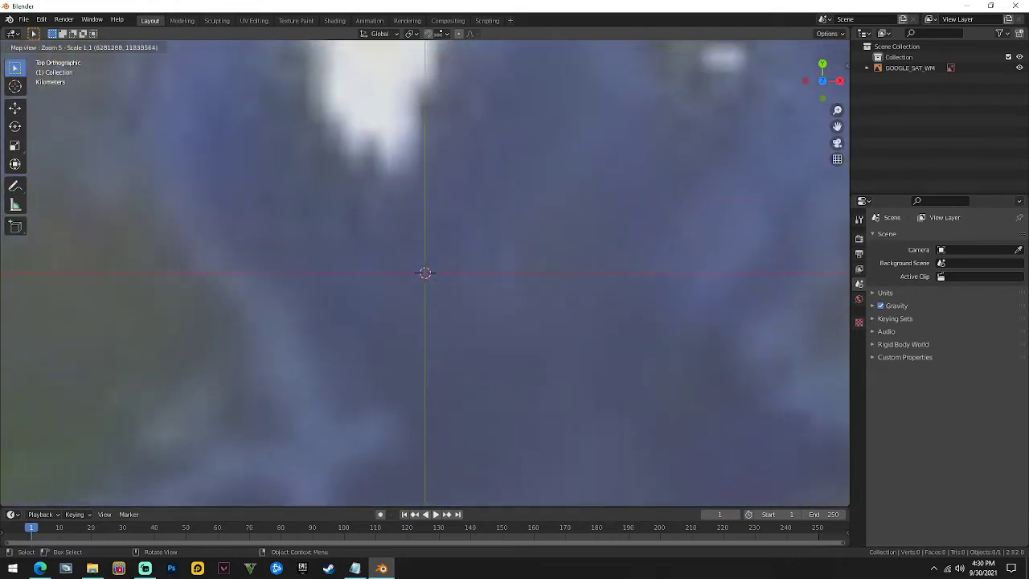
drag(425, 374, 685, 253)
scroll(460, 273, down, 1)
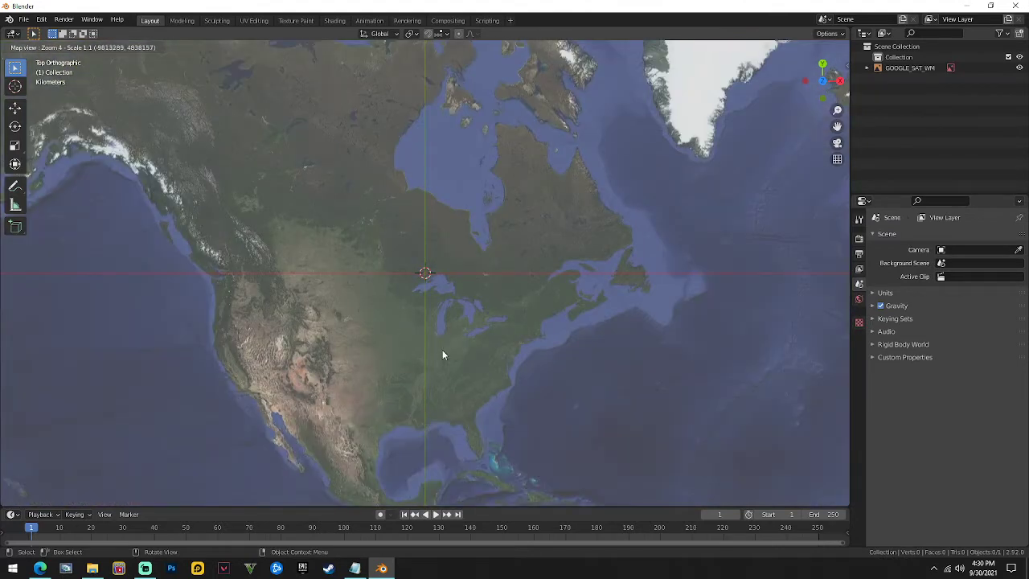
drag(443, 352, 425, 303)
scroll(434, 289, up, 4)
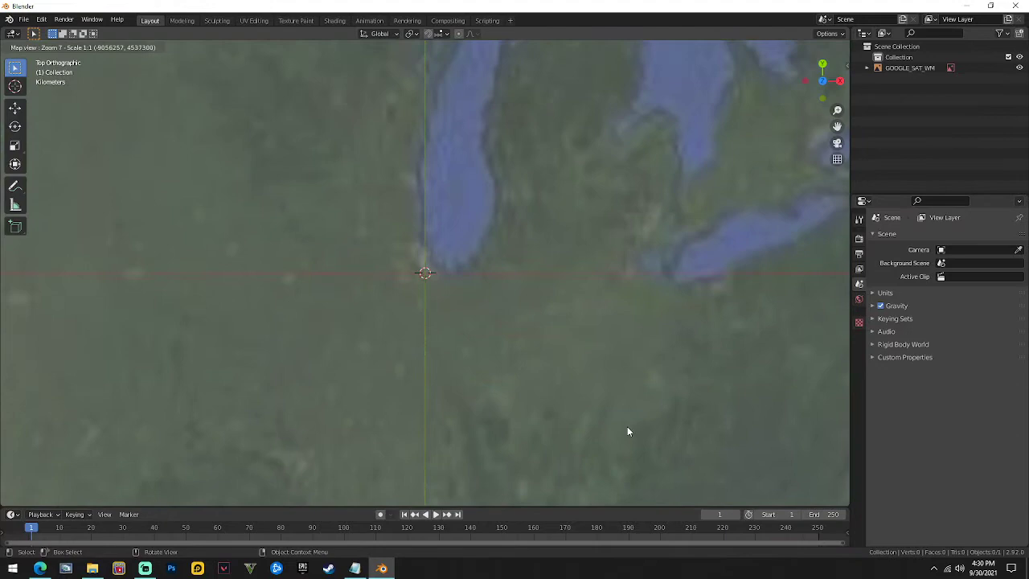
drag(539, 340, 740, 471)
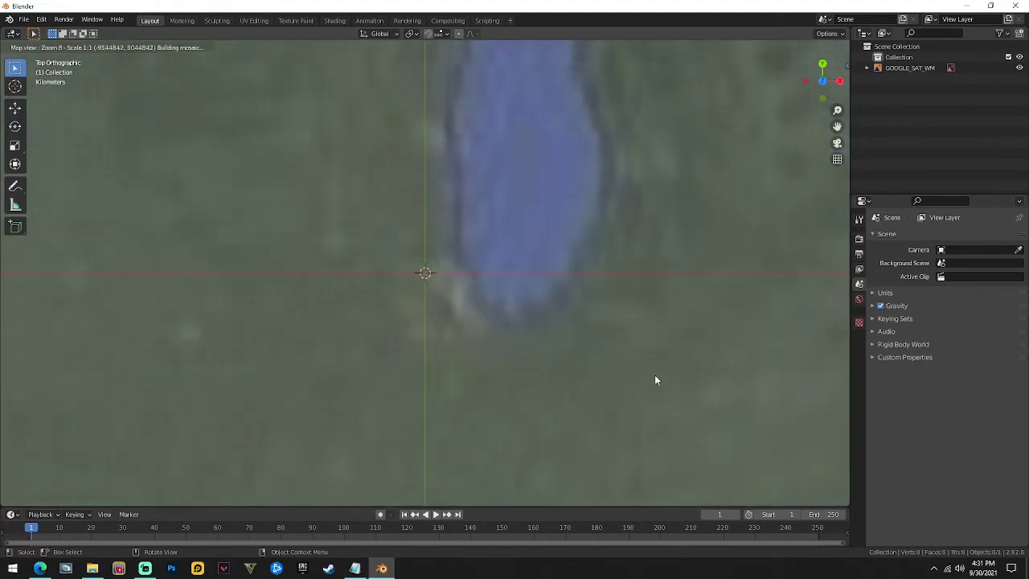
scroll(527, 361, up, 1)
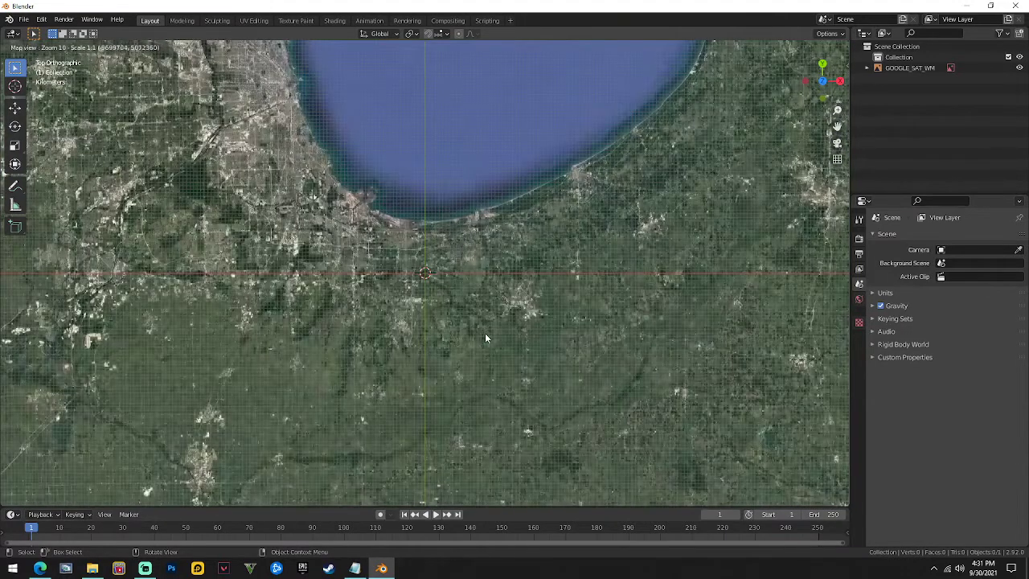
scroll(489, 333, up, 1)
scroll(509, 376, up, 1)
- Zoom to level 17 on the Chicago lakeshore and centre the park peninsula
drag(515, 366, 624, 188)
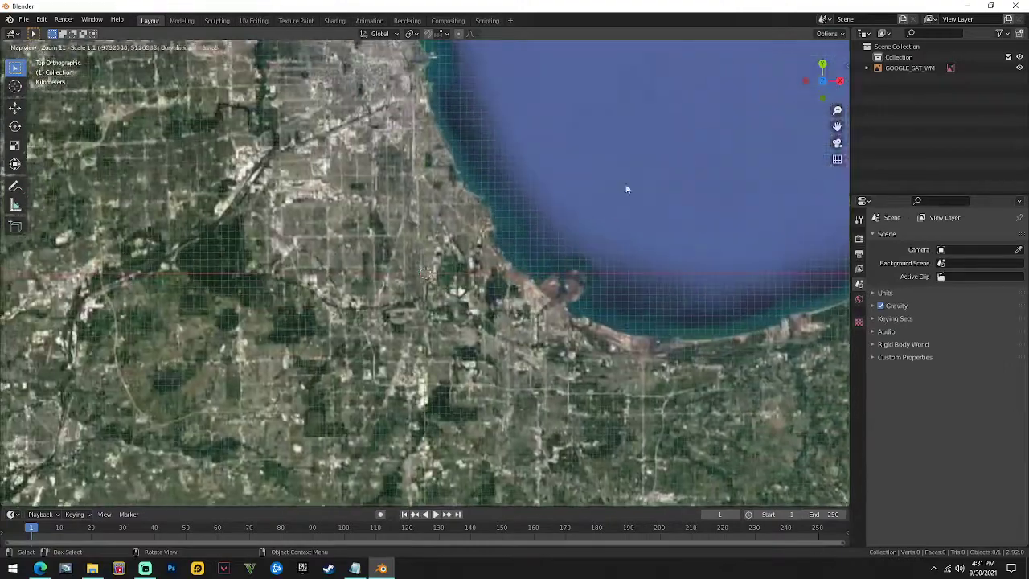
scroll(501, 181, up, 2)
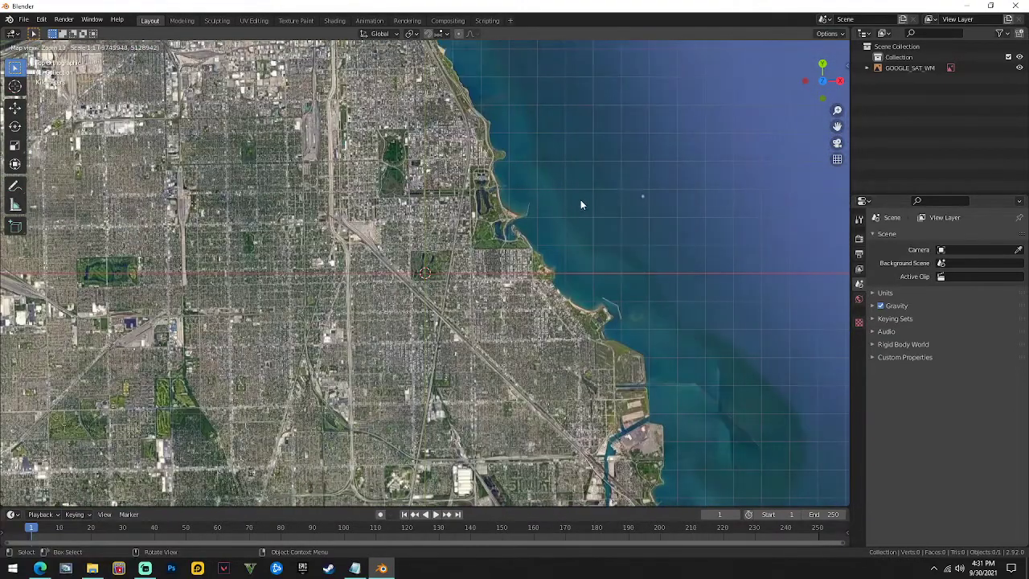
scroll(581, 204, up, 1)
scroll(592, 274, up, 1)
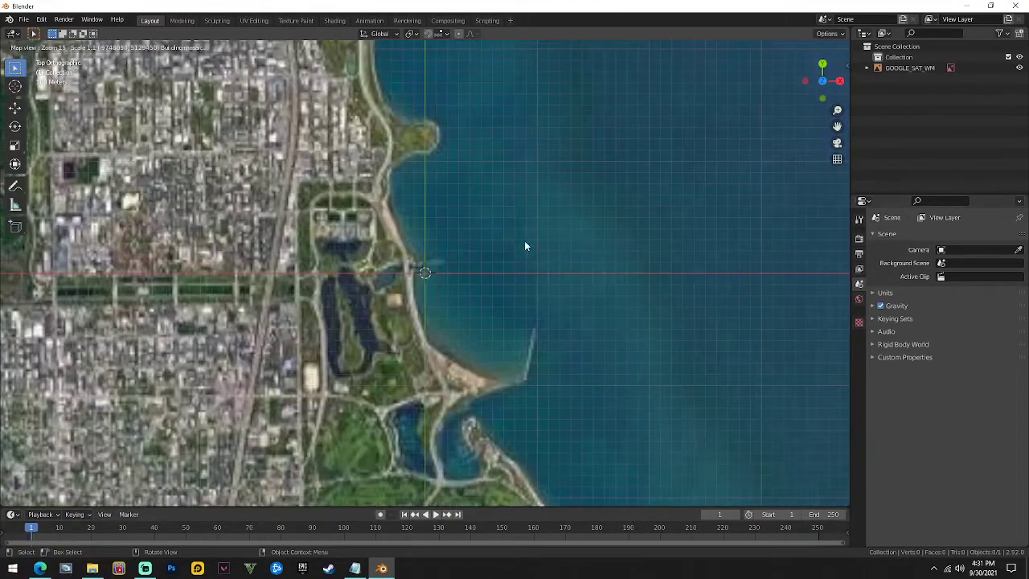
scroll(582, 209, up, 1)
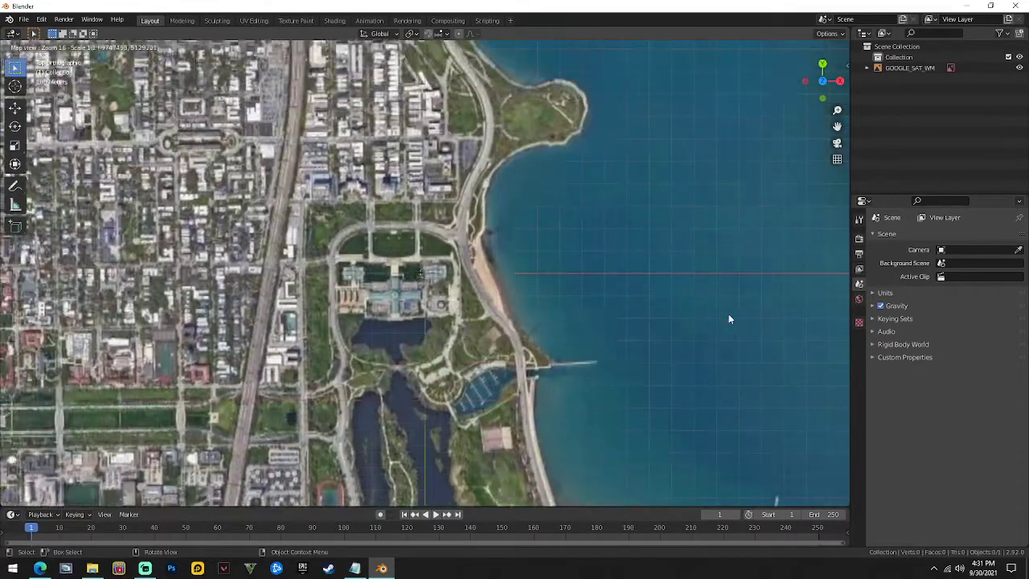
drag(729, 320, 740, 394)
scroll(491, 198, up, 1)
drag(491, 198, 707, 473)
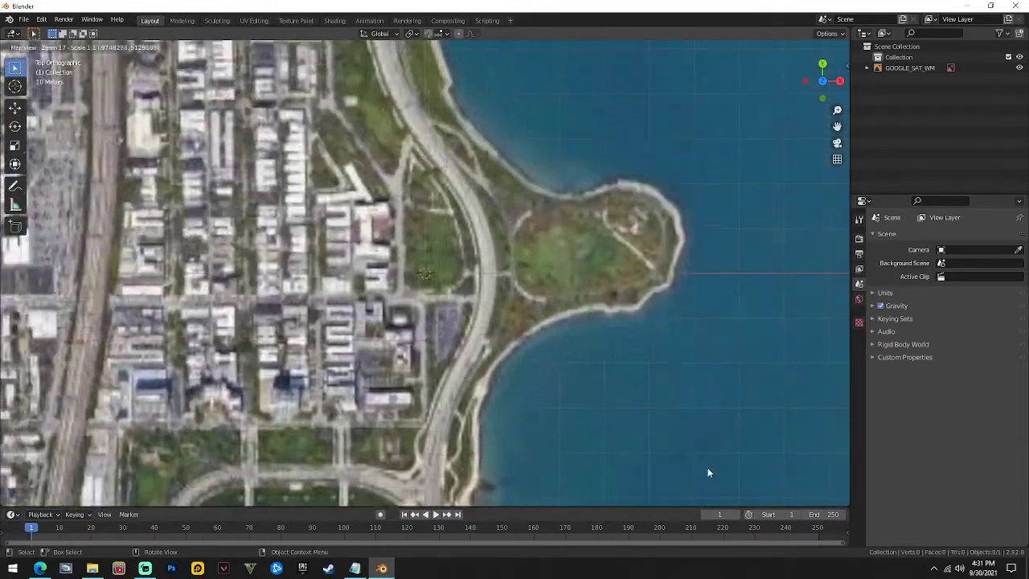
drag(589, 144, 596, 205)
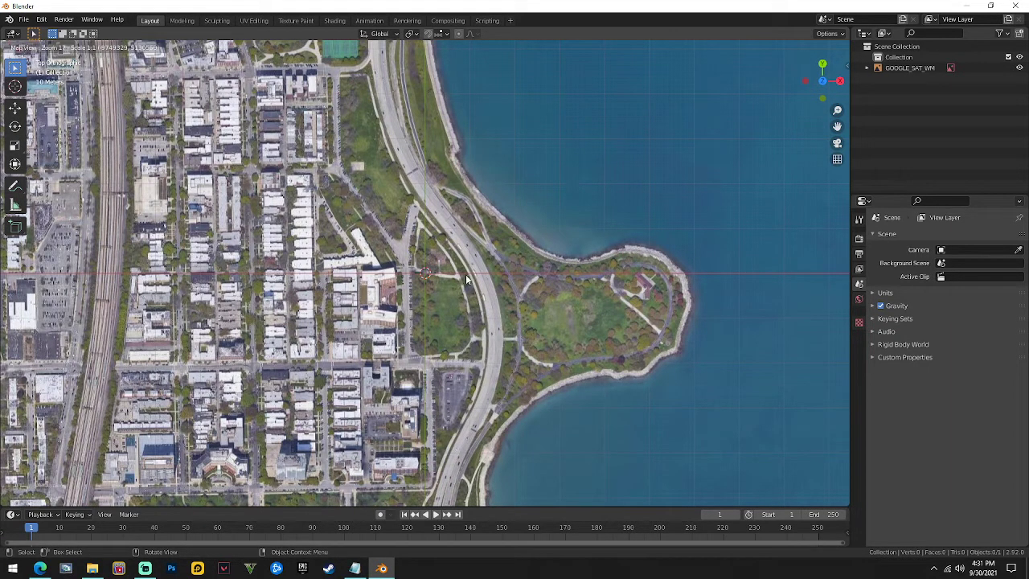
- Box the lakefront blocks and park and export them as the EXPORT_GOOGLE_SAT_WM plane
drag(466, 279, 507, 280)
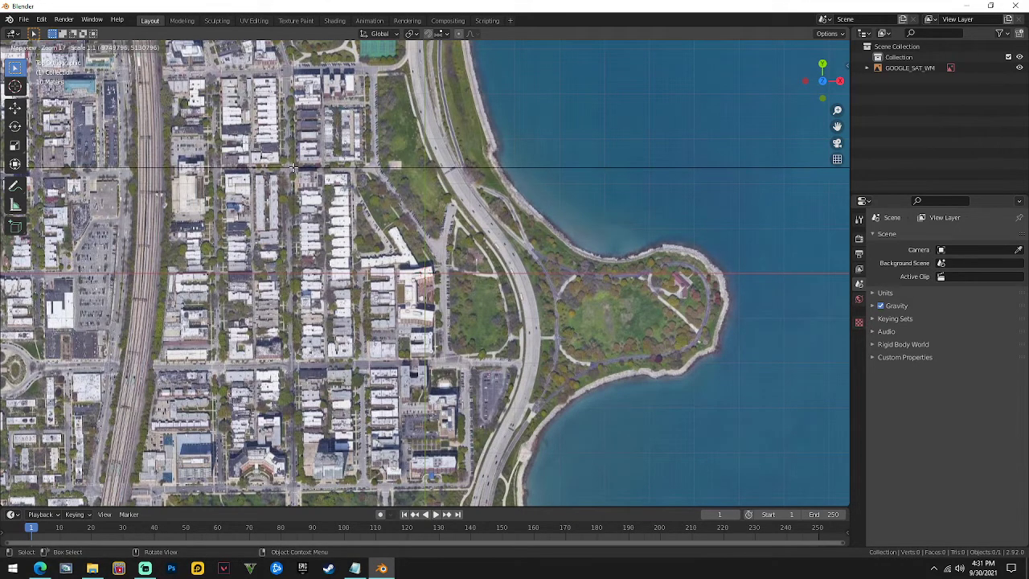
drag(293, 167, 475, 487)
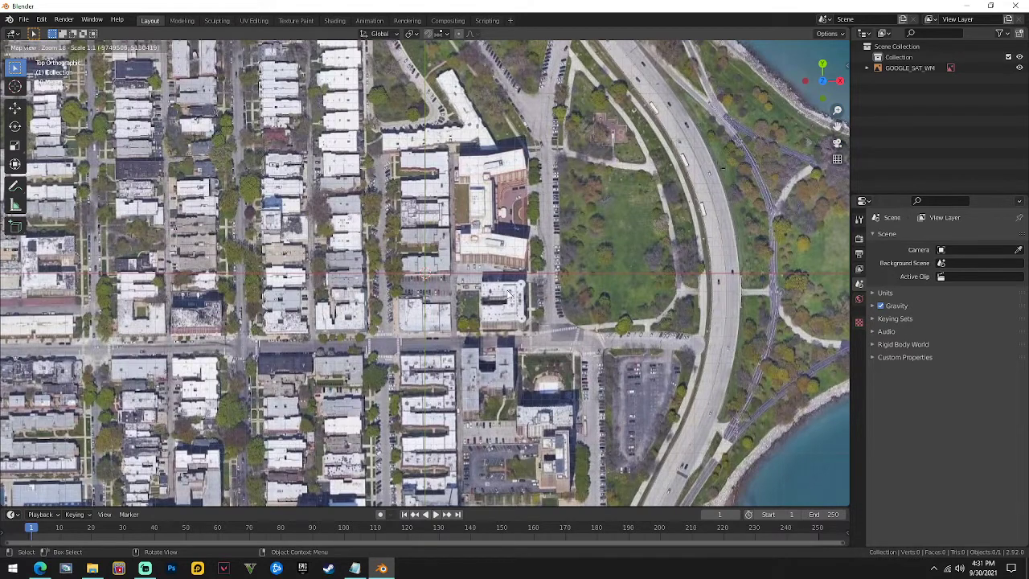
key(e)
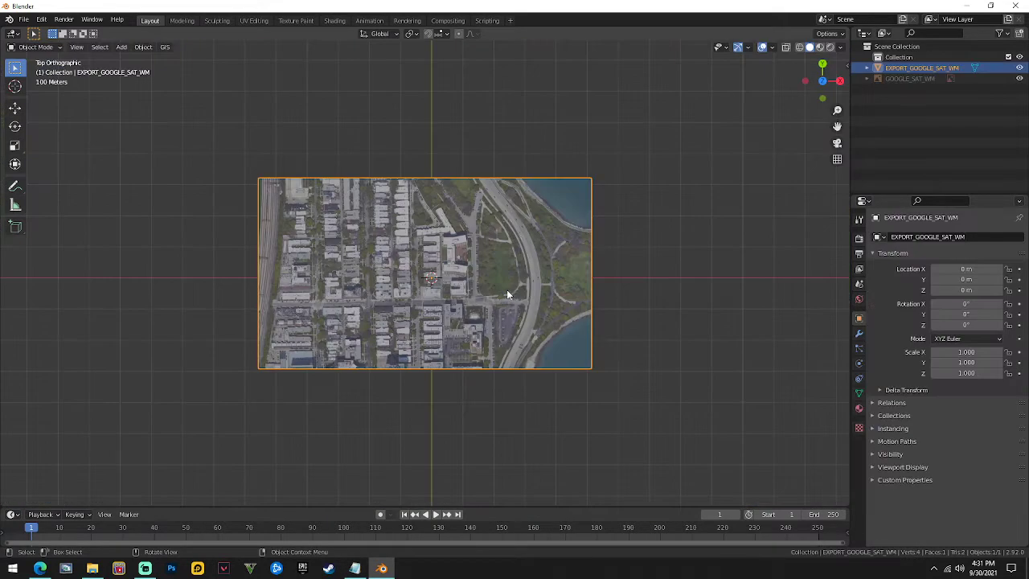
scroll(554, 261, up, 1)
scroll(522, 271, down, 1)
scroll(458, 271, up, 3)
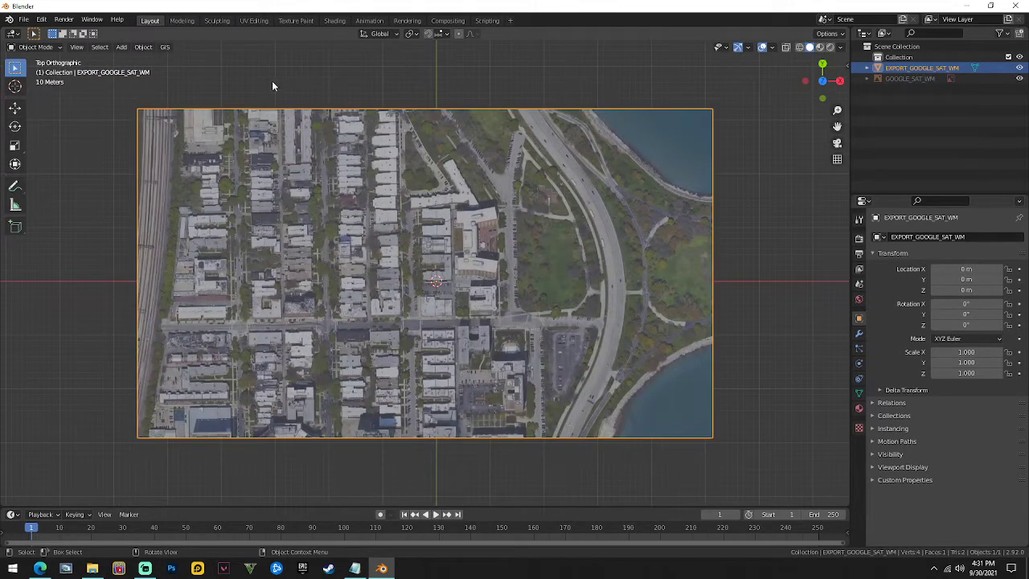
- Add OpenTopography SRTM 30m elevation to the satellite plane, then return to top view
click(164, 48)
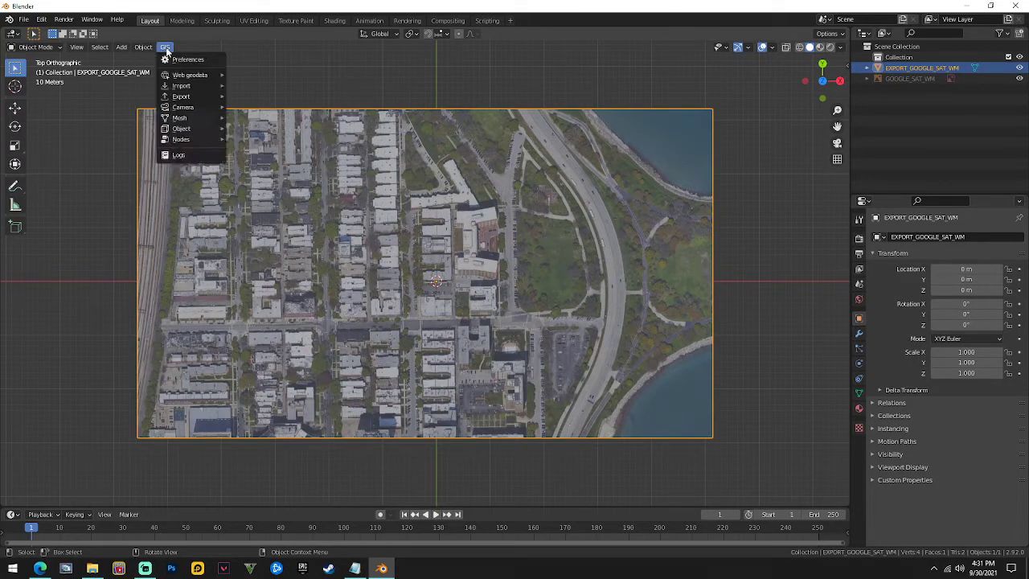
mouse_move(186, 78)
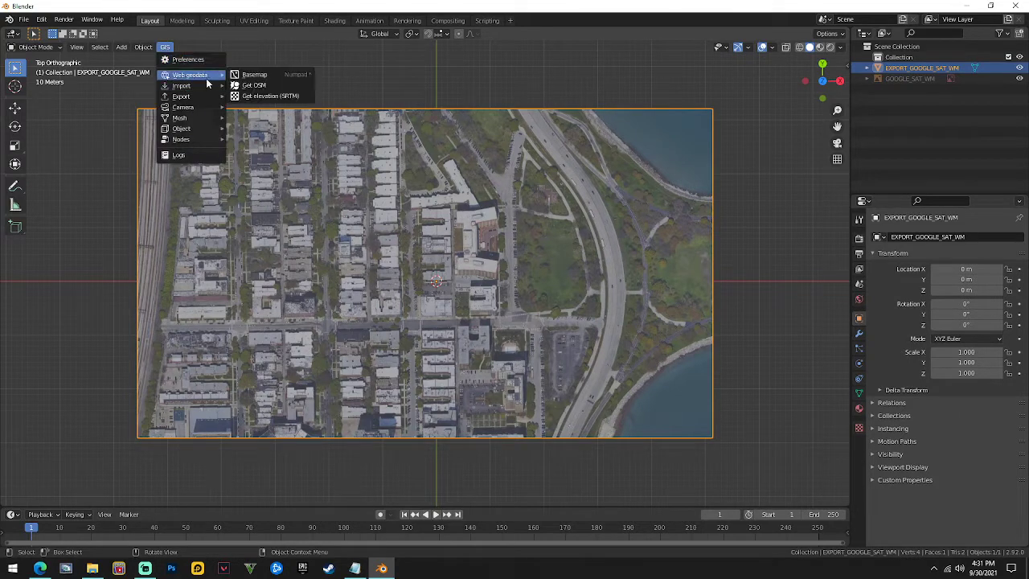
click(271, 96)
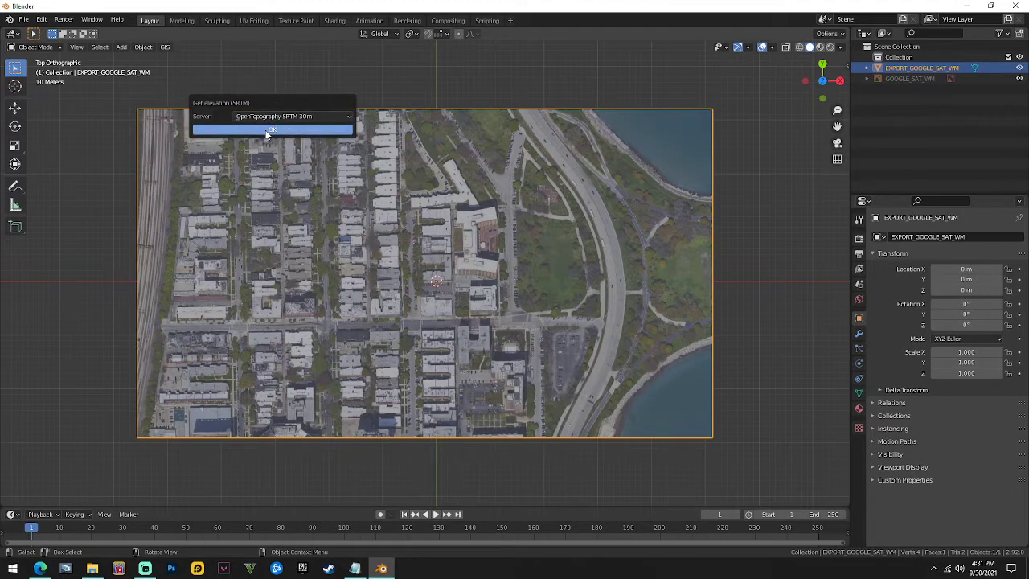
click(266, 132)
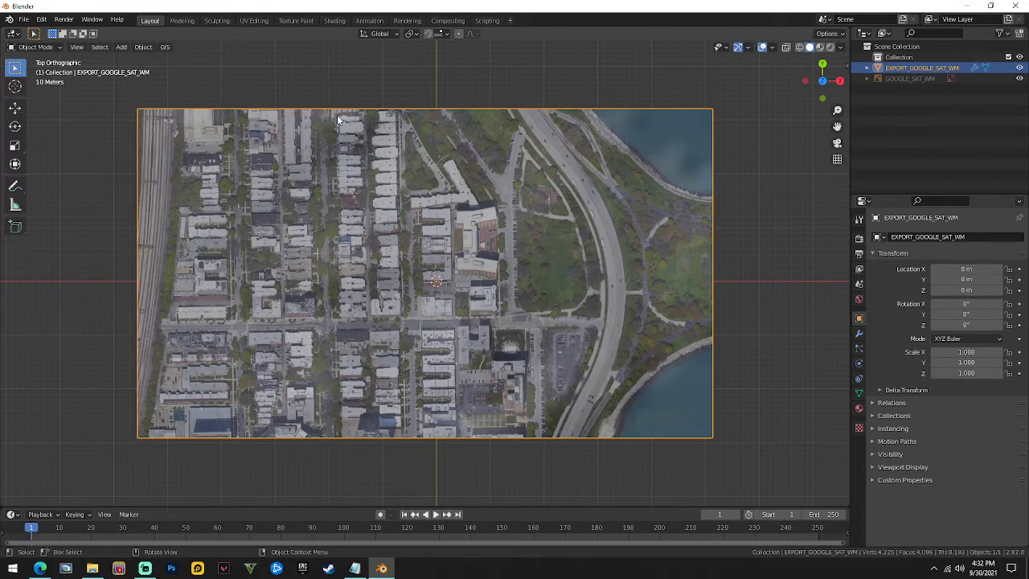
middle_drag(733, 222, 818, 81)
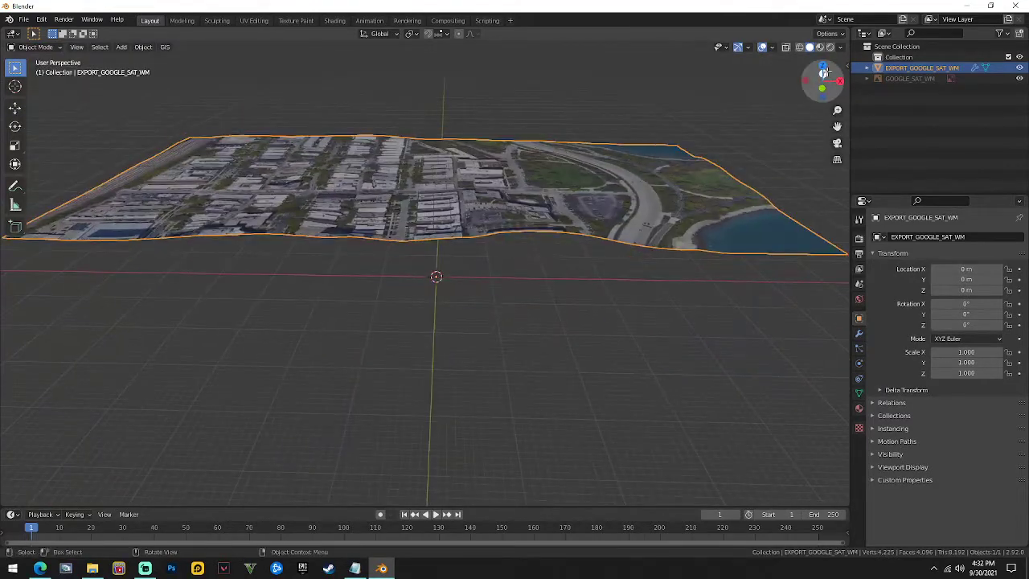
click(823, 66)
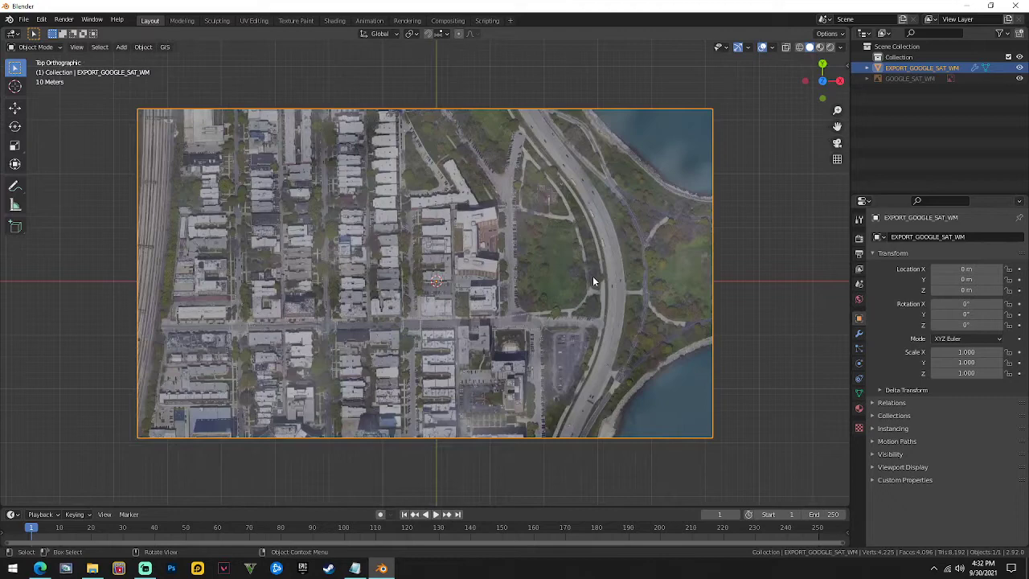
- Import OSM building, highway, landuse, leisure and natural ways, with elevation from the plane
click(165, 47)
mouse_move(195, 76)
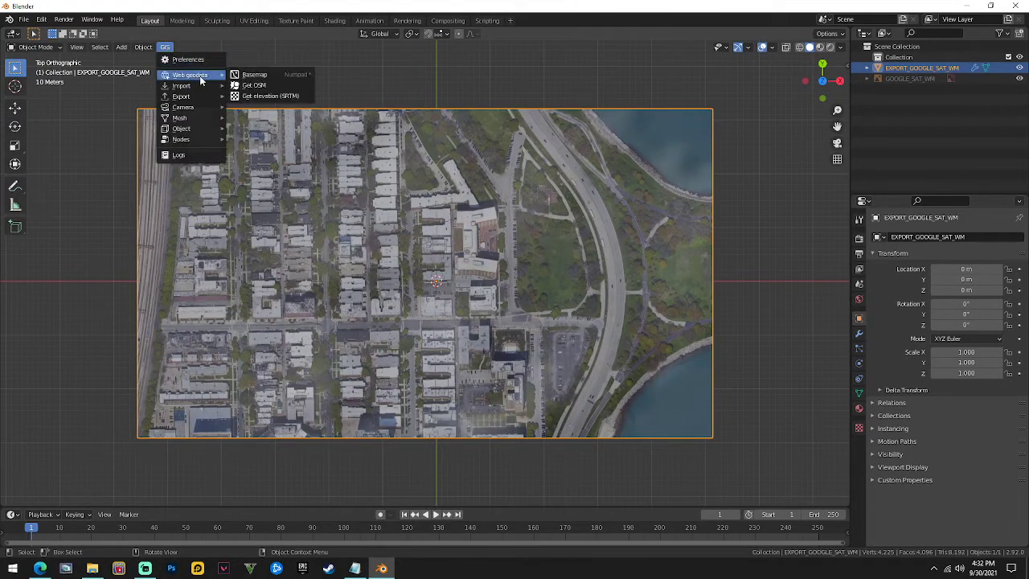
click(276, 86)
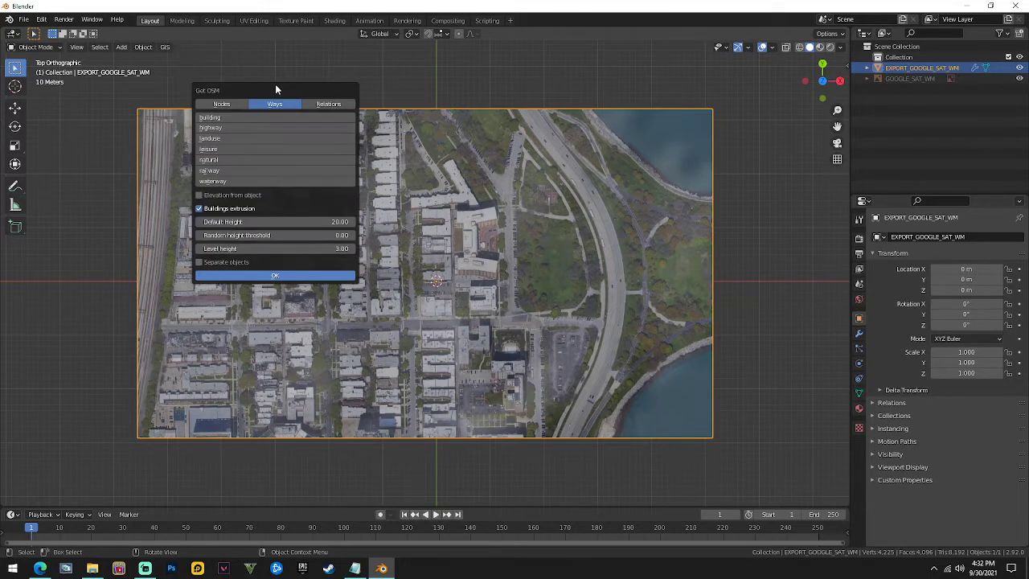
click(246, 117)
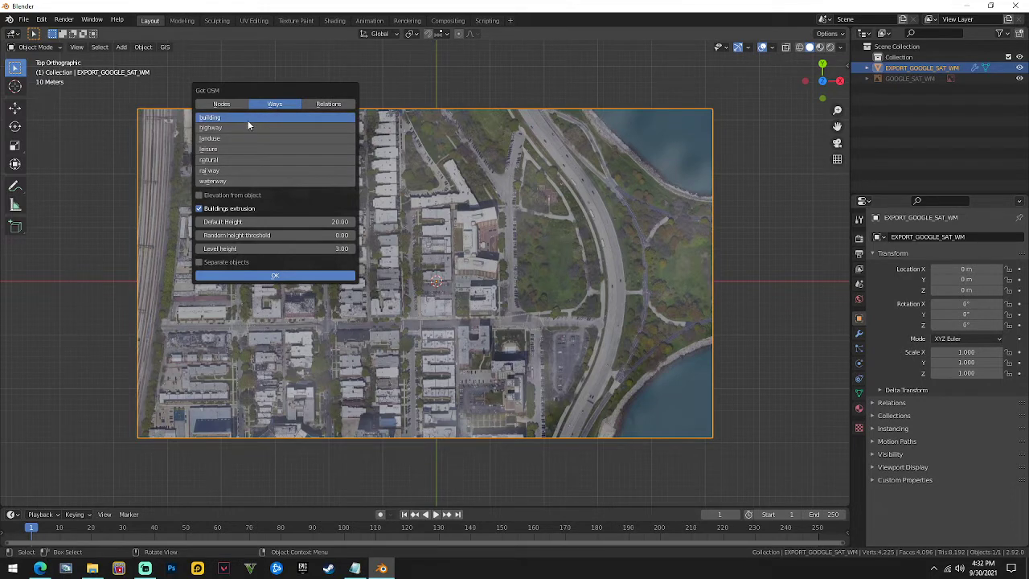
drag(247, 128, 240, 181)
click(200, 196)
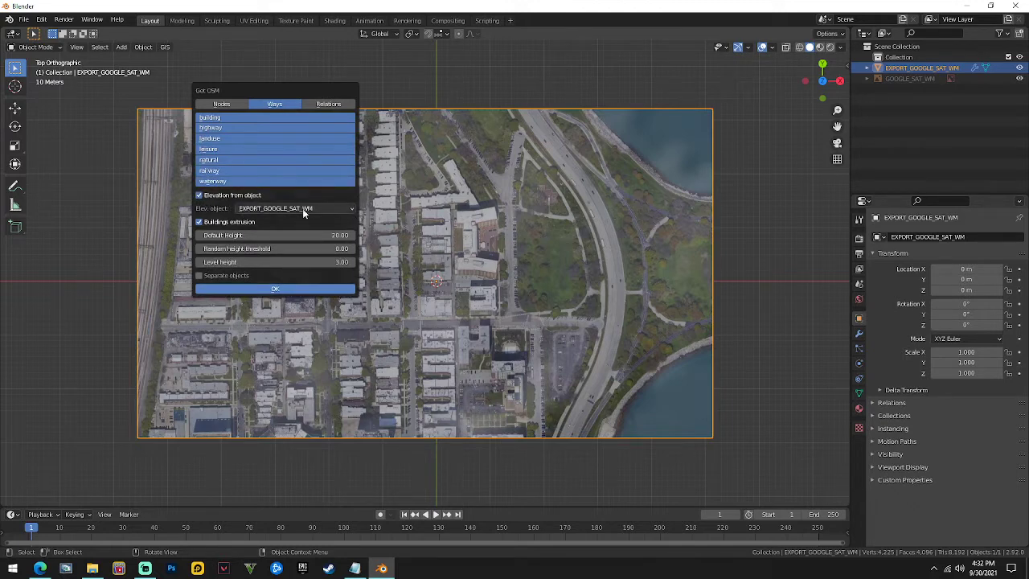
click(273, 290)
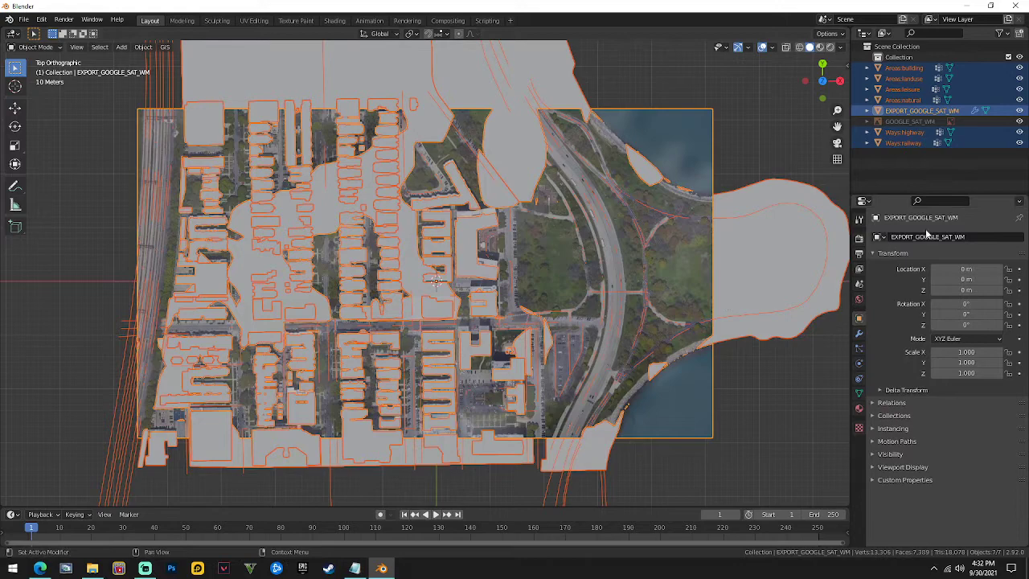
- Orbit over the imported OSM city and inspect a long stray strip in Edit Mode
scroll(743, 322, down, 1)
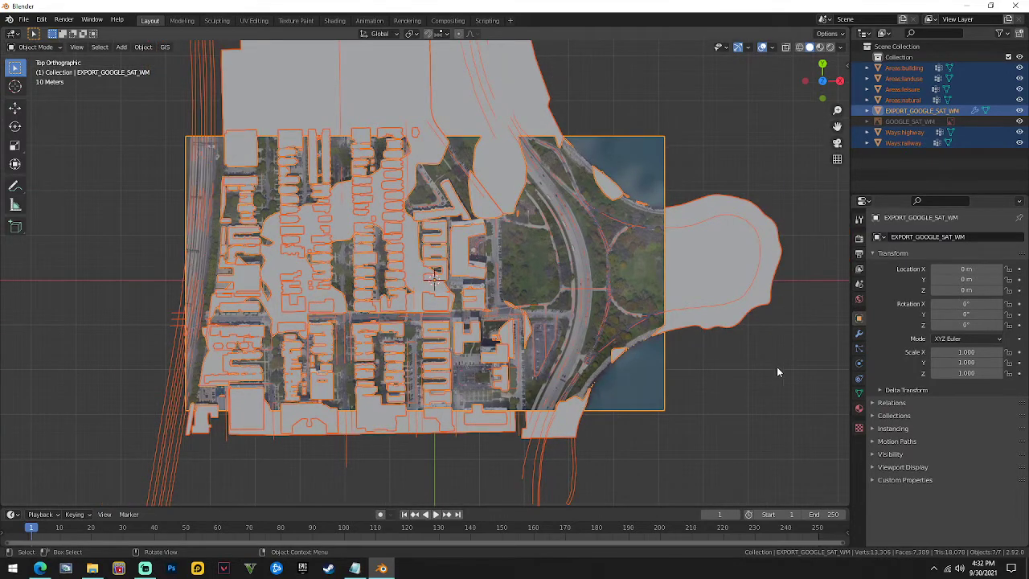
middle_drag(717, 372, 314, 375)
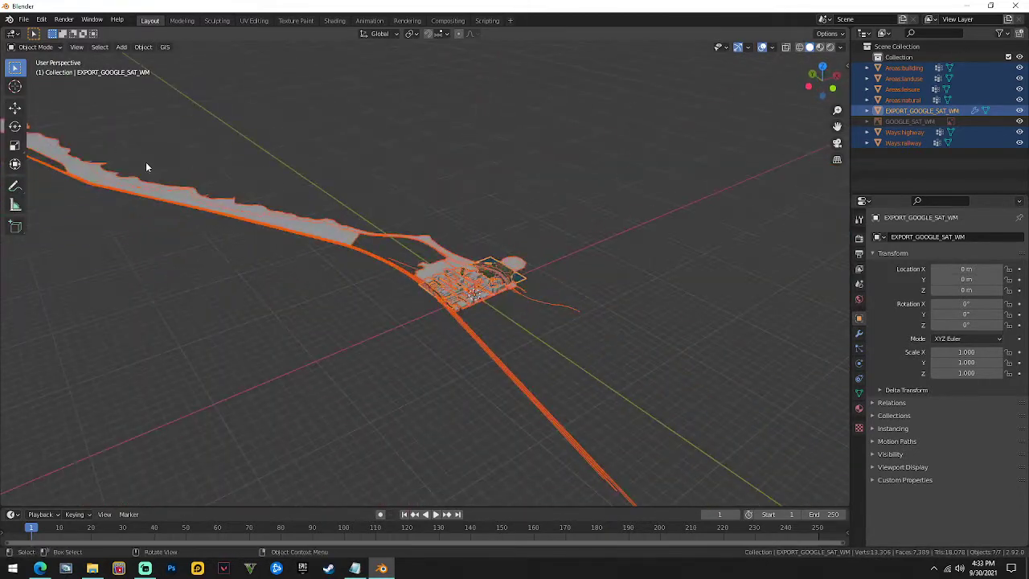
key(Tab)
drag(103, 131, 244, 285)
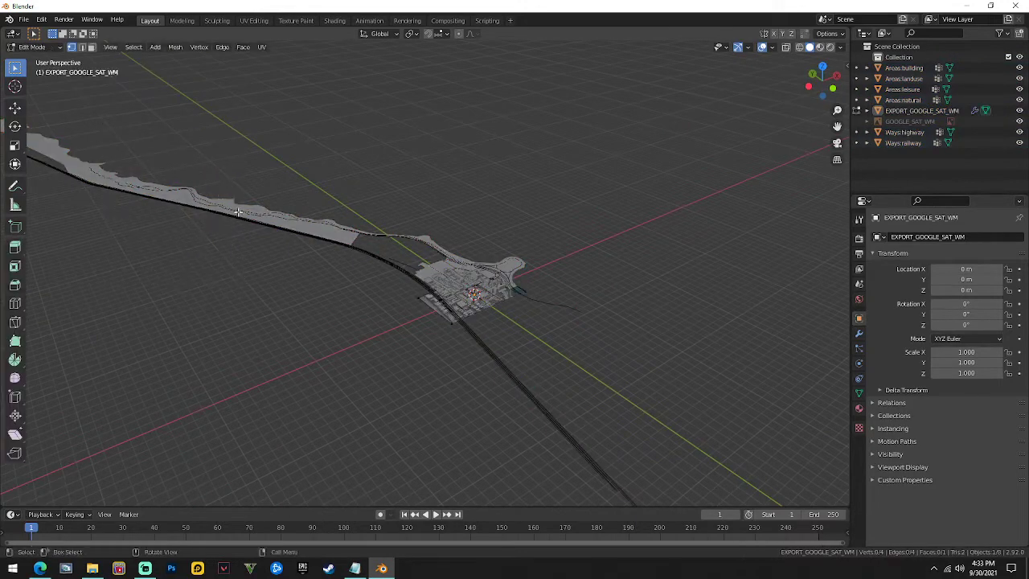
key(Tab)
- Select the objects forming the long strip, check them in Edit Mode, then clear the selection
middle_drag(257, 211, 410, 319)
drag(188, 202, 321, 338)
key(Tab)
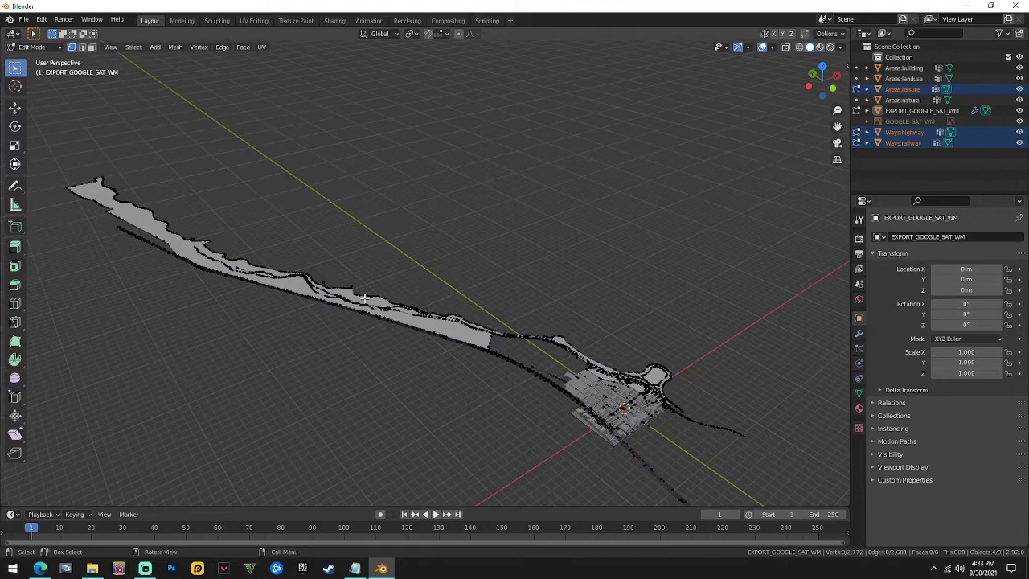
key(Tab)
middle_drag(298, 285, 307, 343)
click(398, 388)
scroll(315, 360, up, 4)
drag(198, 84, 346, 129)
- Import SkaterXL_Model_LOWPOLY.fbx from D:\Documents Data Drive\SkaterModel and place it in the scene
click(30, 18)
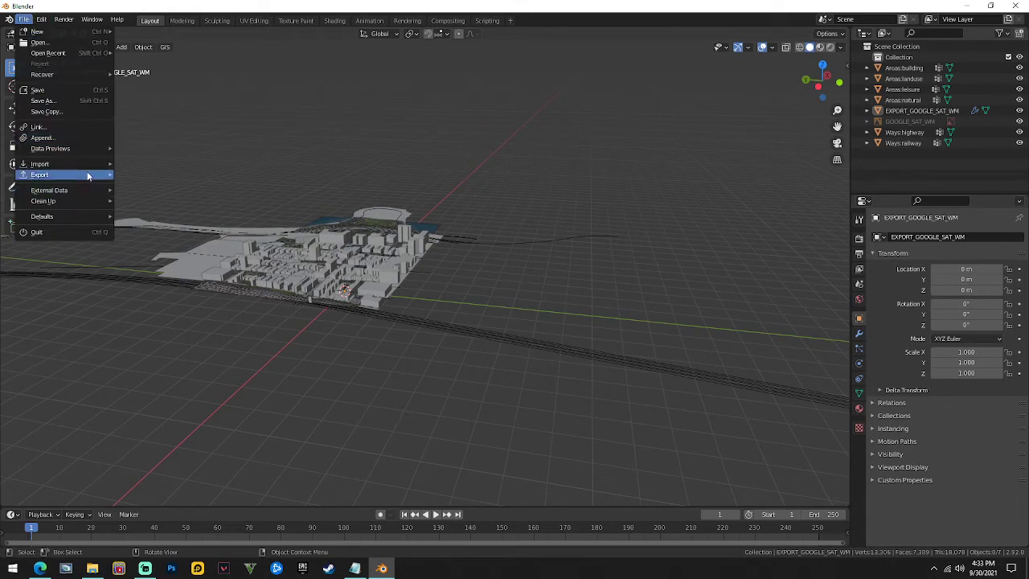
mouse_move(92, 166)
click(176, 233)
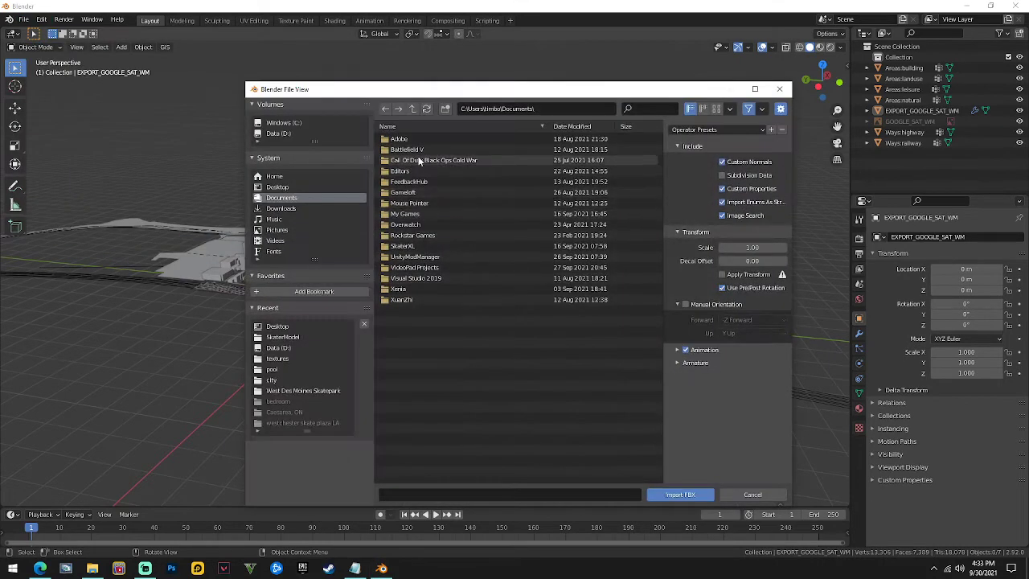
click(318, 134)
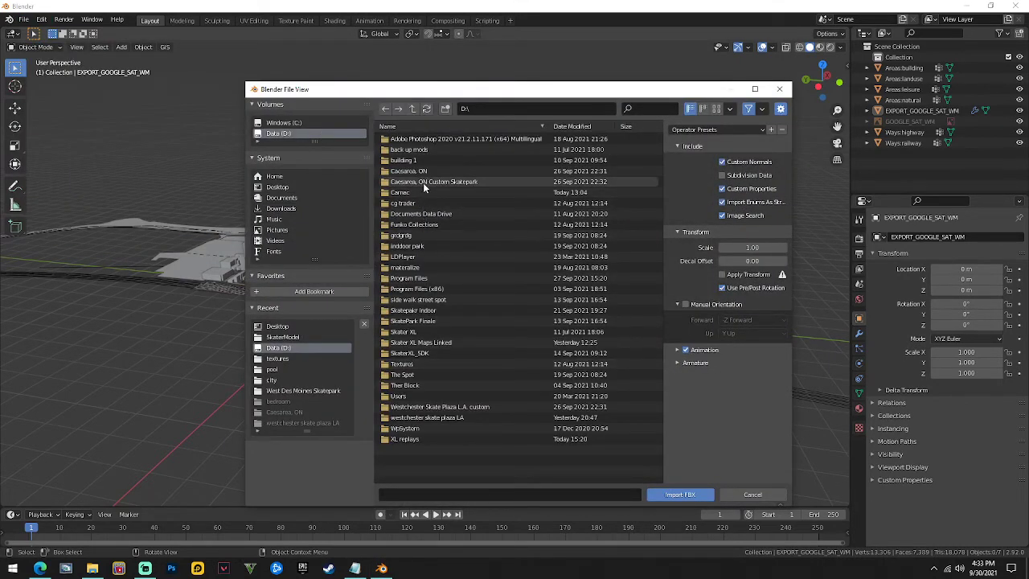
click(427, 214)
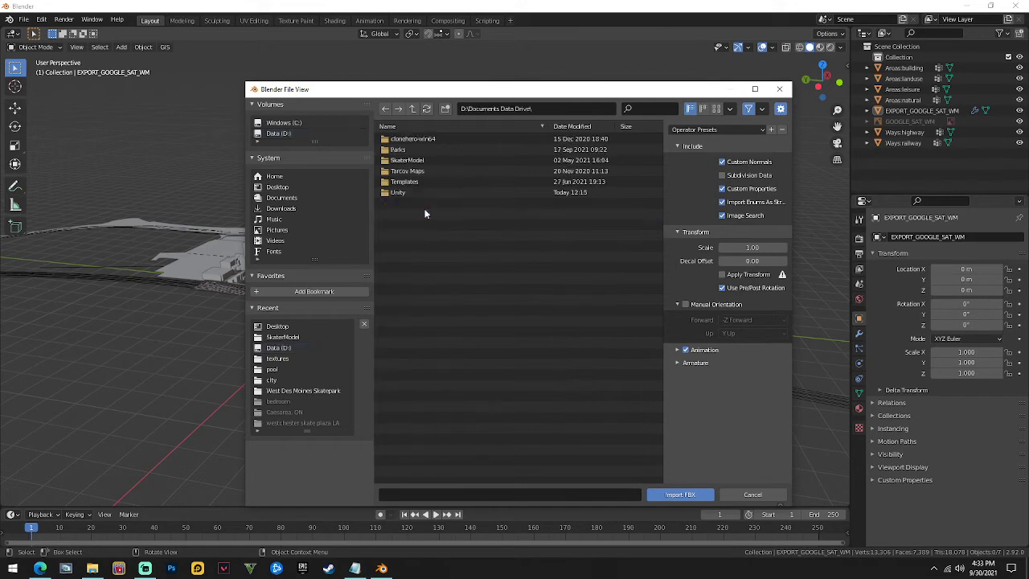
click(410, 160)
click(444, 256)
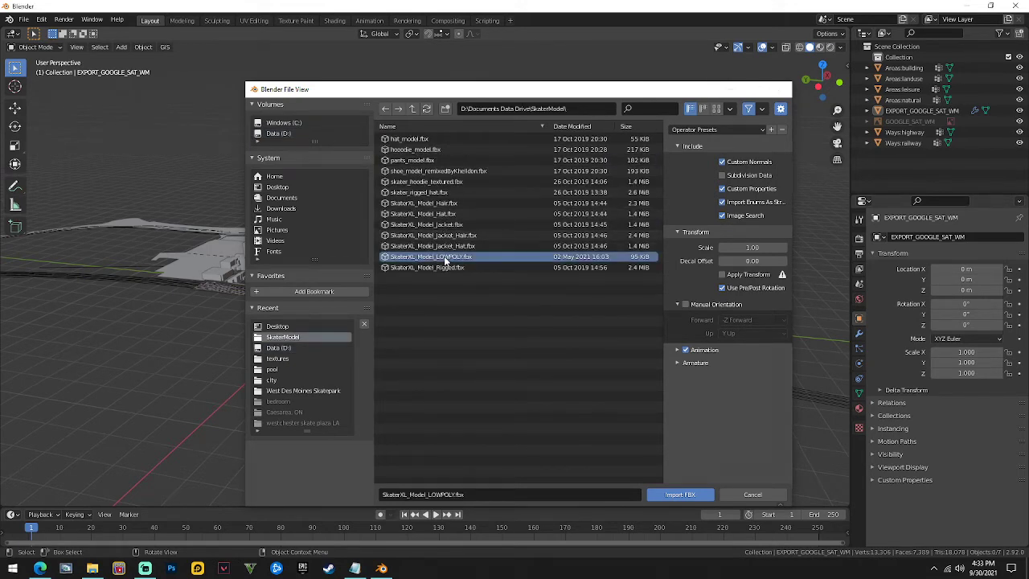
double_click(443, 256)
key(g)
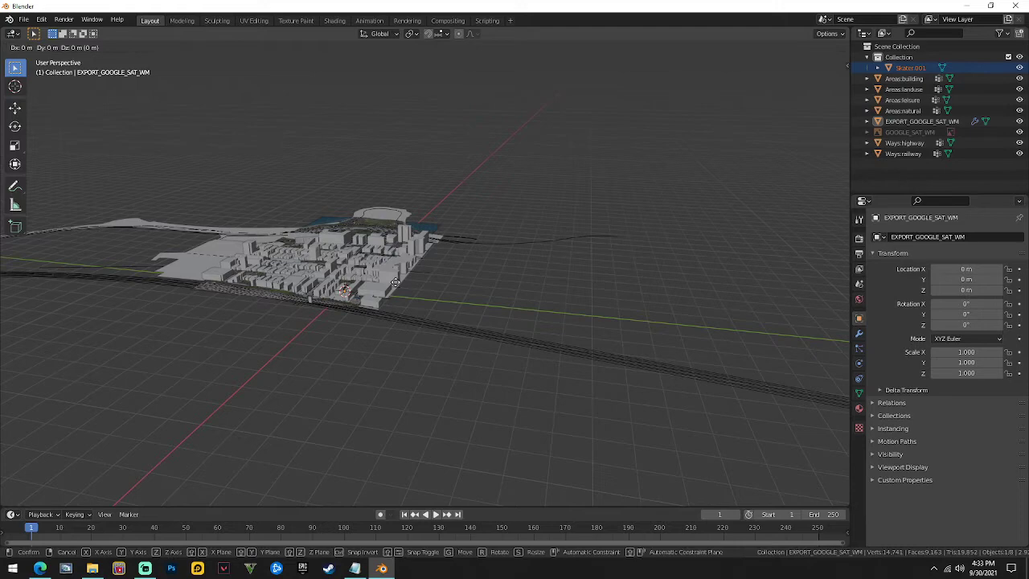
click(442, 297)
- Orbit low over the buildings and try moving the selected object, cancelling both moves
scroll(438, 305, up, 3)
scroll(434, 318, up, 6)
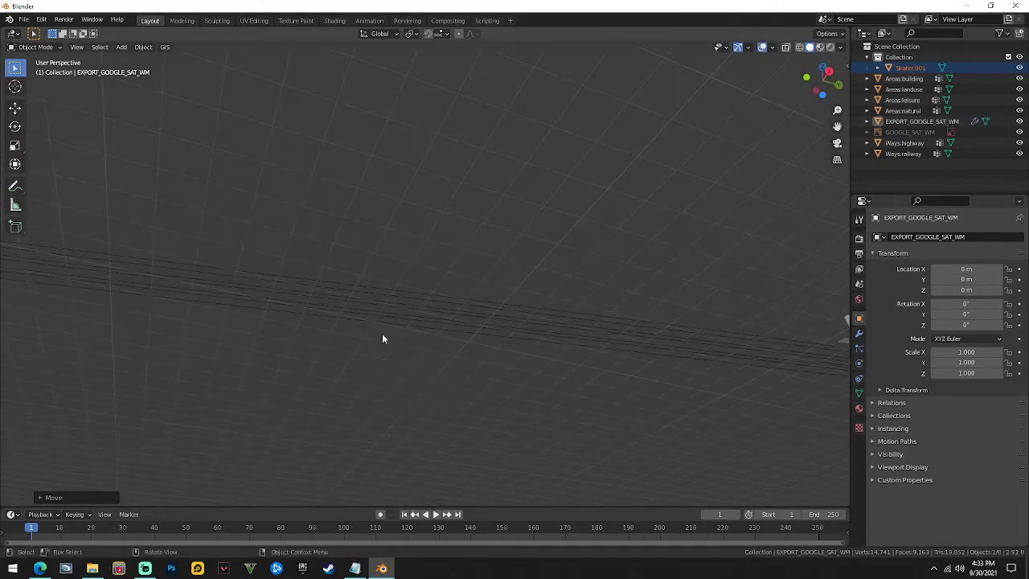
scroll(382, 339, down, 5)
middle_drag(466, 411, 535, 355)
scroll(595, 301, up, 3)
key(g)
key(z)
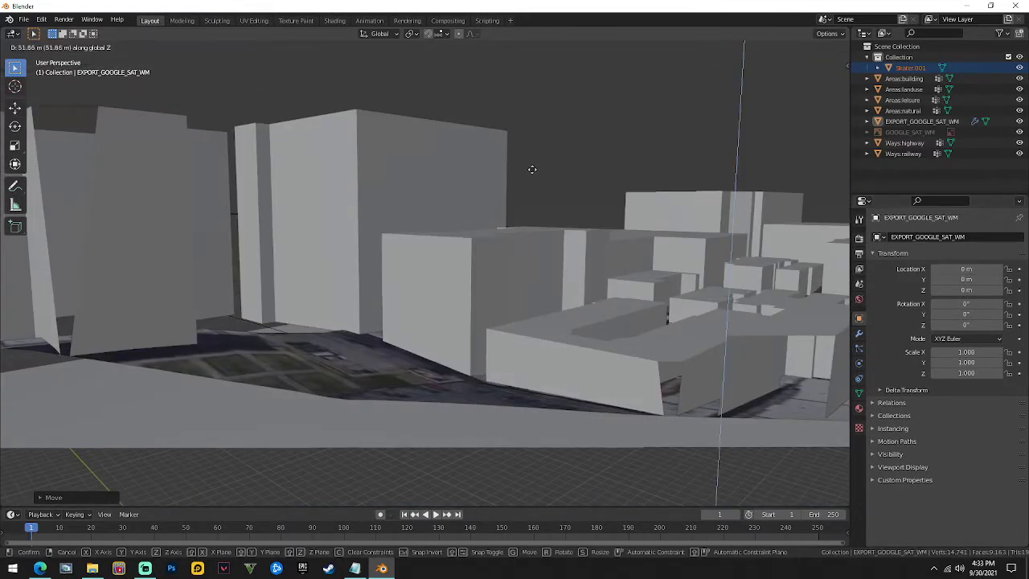
key(Escape)
key(g)
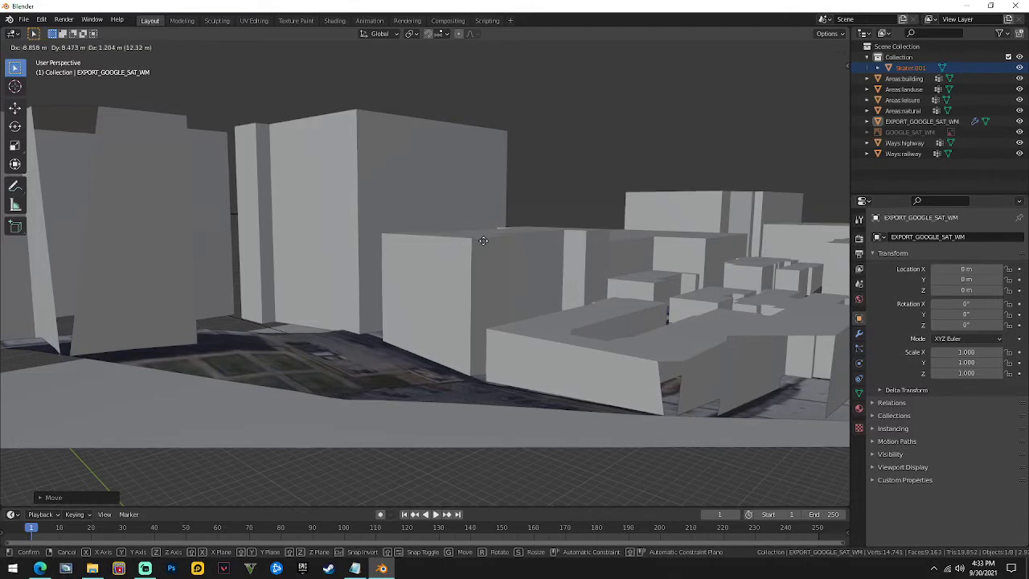
key(Escape)
- Set snapping to Increment and pull back to view the whole city
click(438, 34)
click(437, 73)
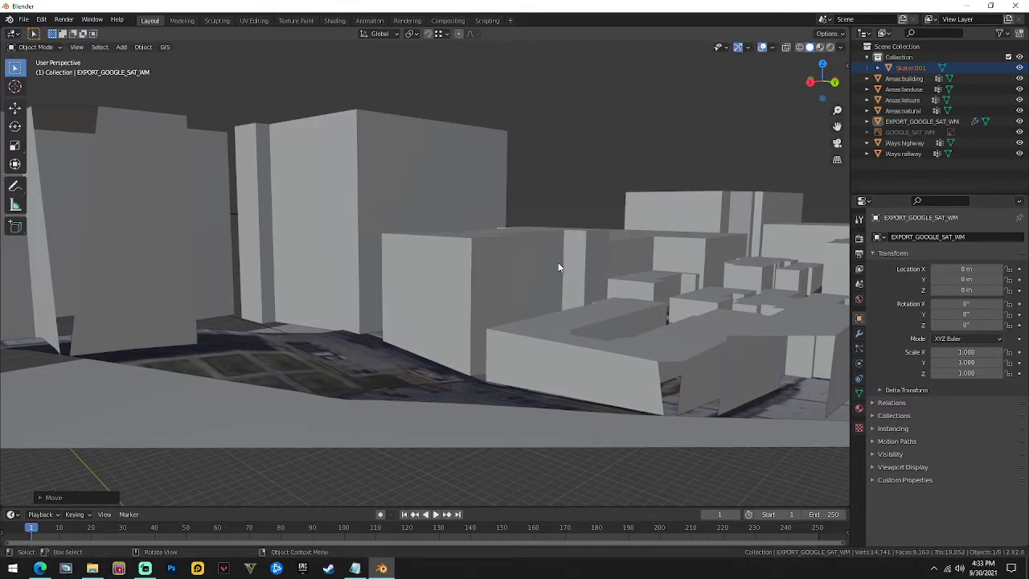
middle_drag(487, 245, 571, 402)
scroll(609, 338, down, 8)
- Move the satellite image plane down along Z to −238.47 m
click(544, 423)
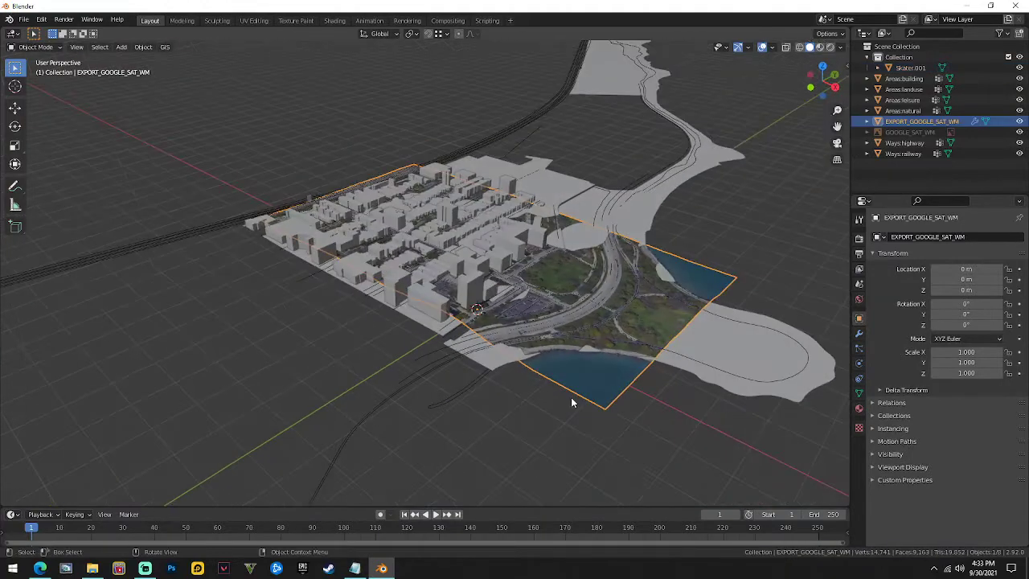
key(g)
key(z)
click(539, 345)
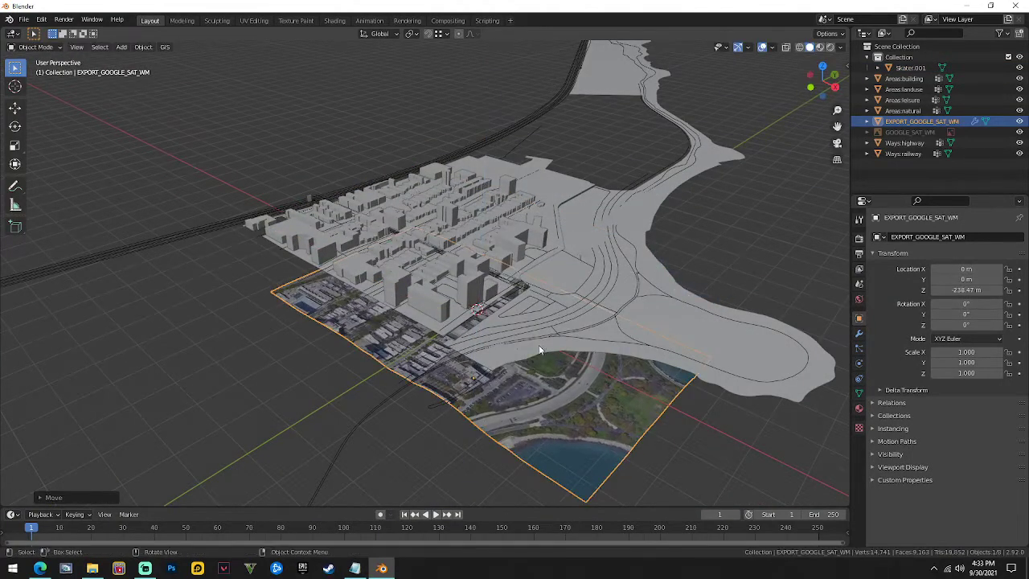
middle_drag(538, 345, 719, 219)
scroll(544, 314, up, 10)
middle_drag(478, 252, 500, 262)
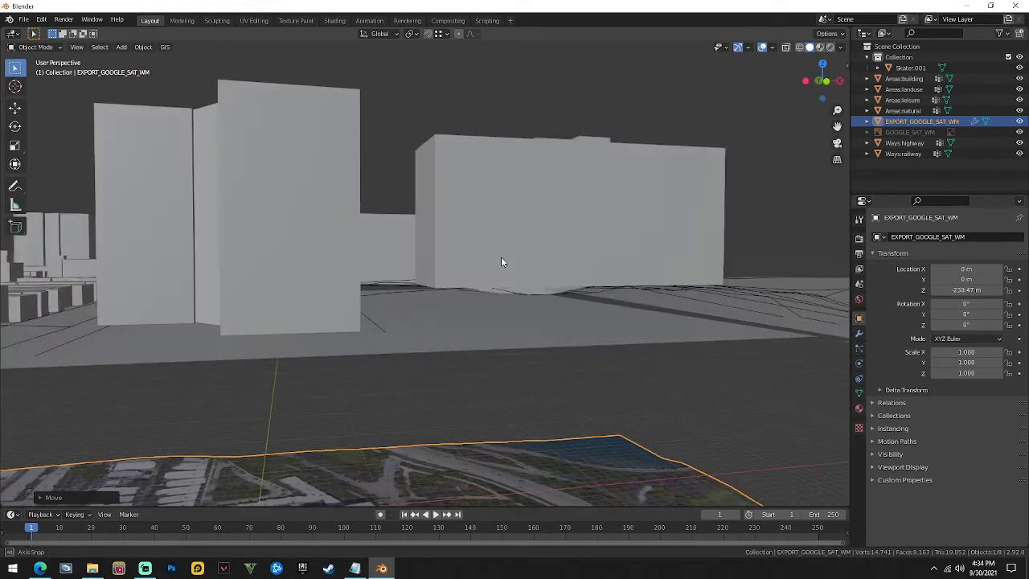
- In the Areas:building mesh, select one whole building and sink it lower along Z
click(538, 239)
key(Tab)
middle_drag(529, 190, 488, 236)
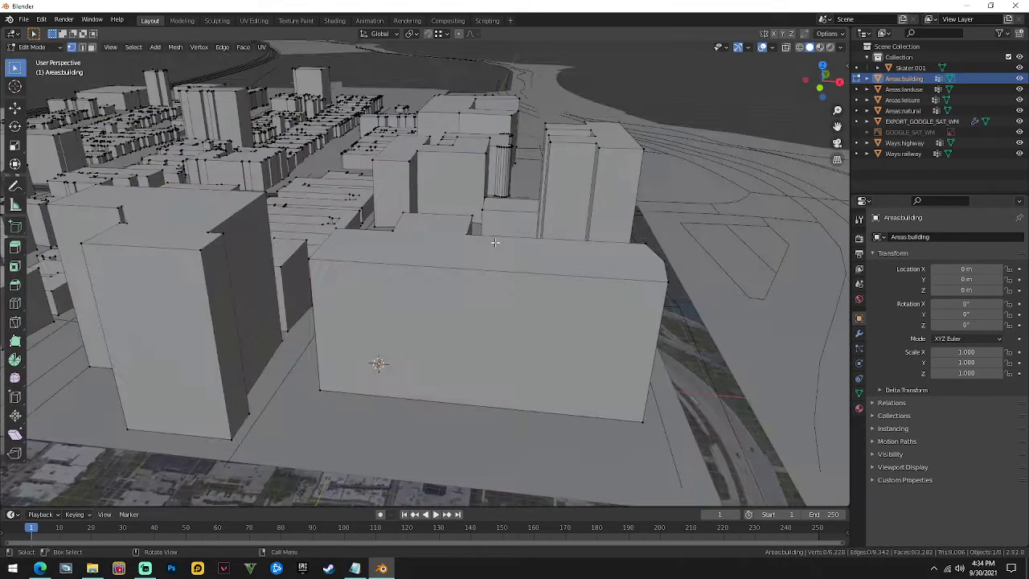
click(477, 280)
key(ctrl+l)
key(g)
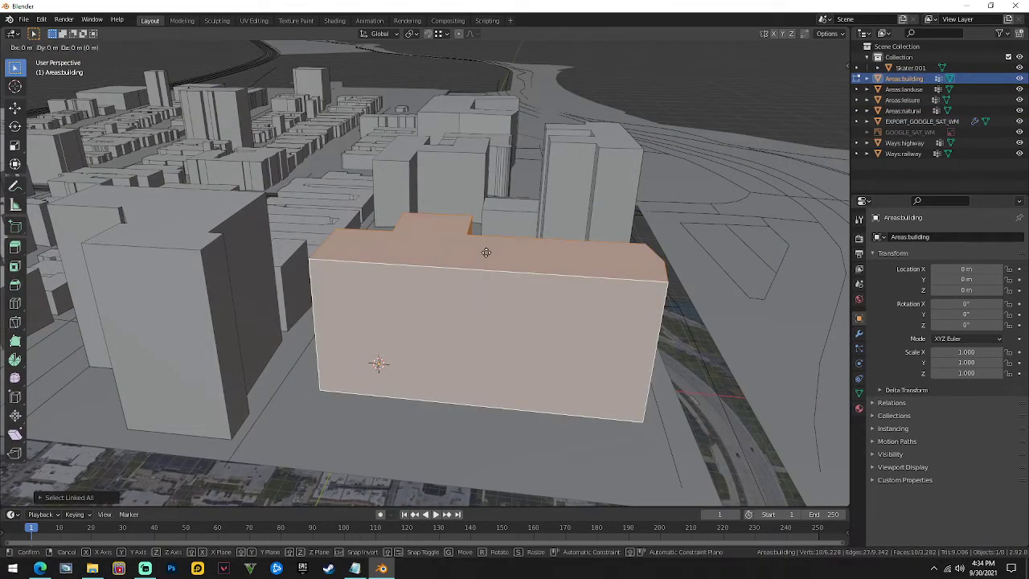
key(z)
click(485, 317)
middle_drag(486, 317, 398, 331)
key(Tab)
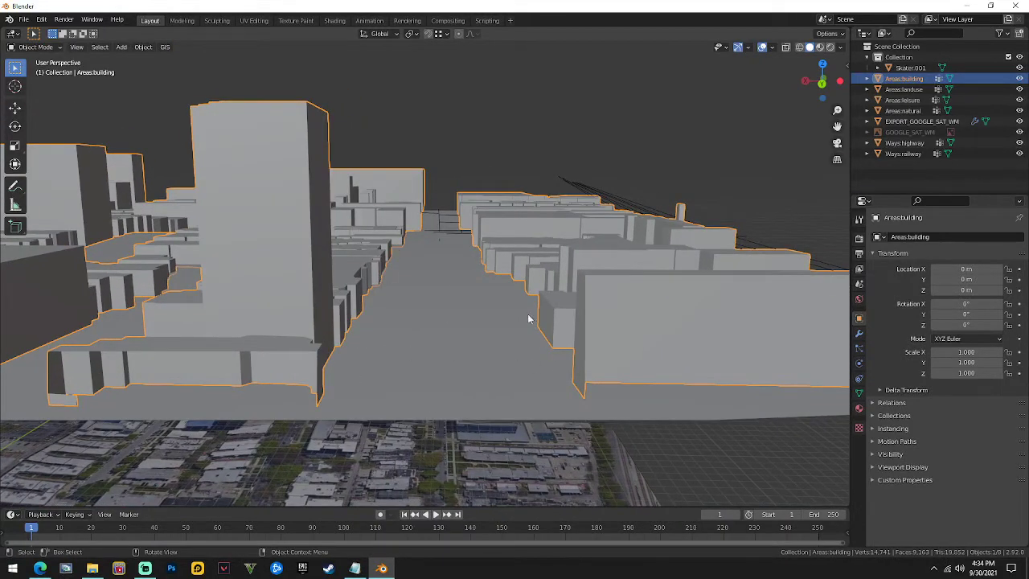
middle_drag(282, 230, 718, 436)
click(717, 433)
middle_drag(706, 391, 529, 308)
scroll(526, 298, up, 5)
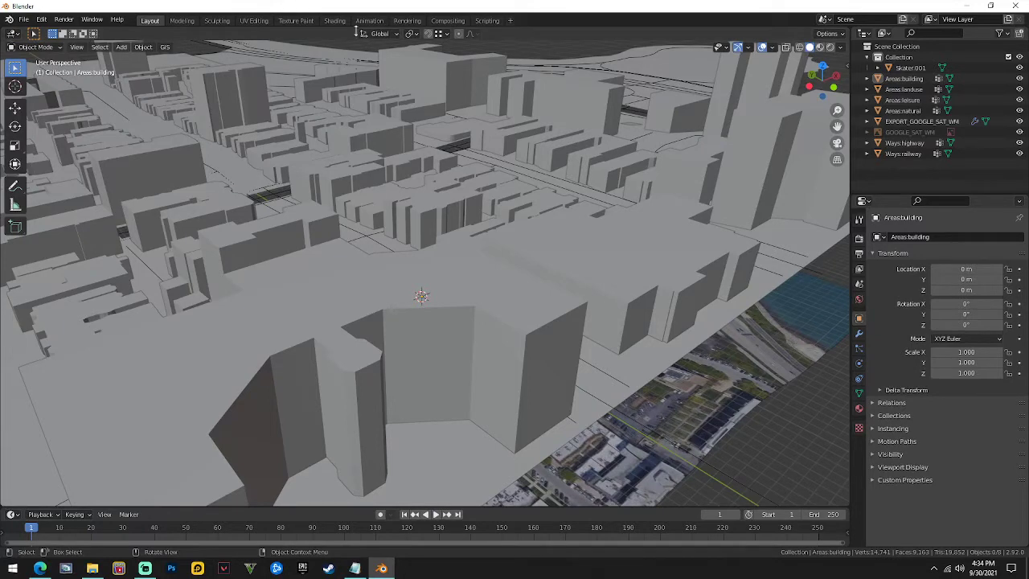
middle_drag(418, 241, 308, 159)
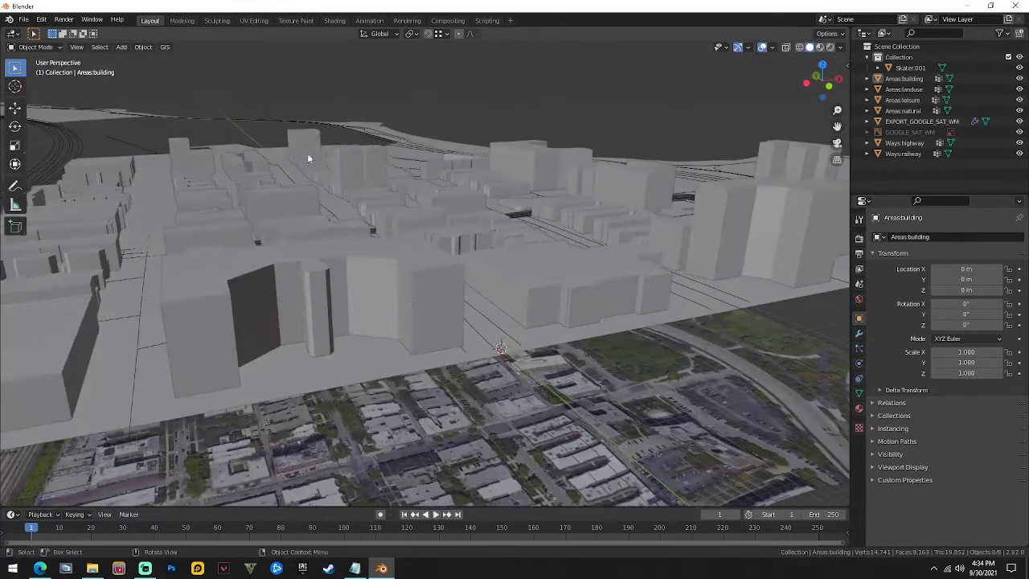
click(164, 47)
mouse_move(207, 86)
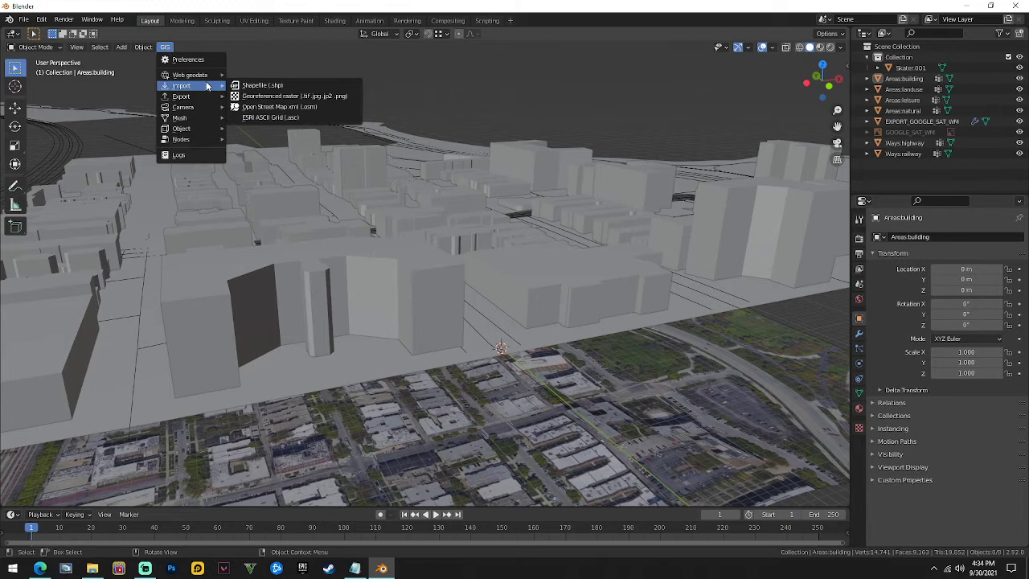
mouse_move(203, 122)
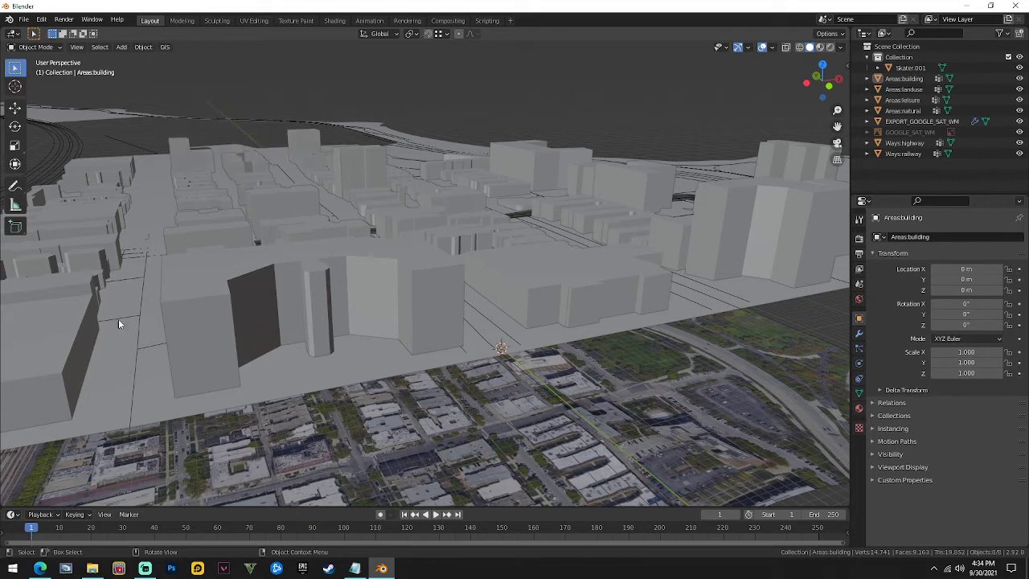
click(146, 47)
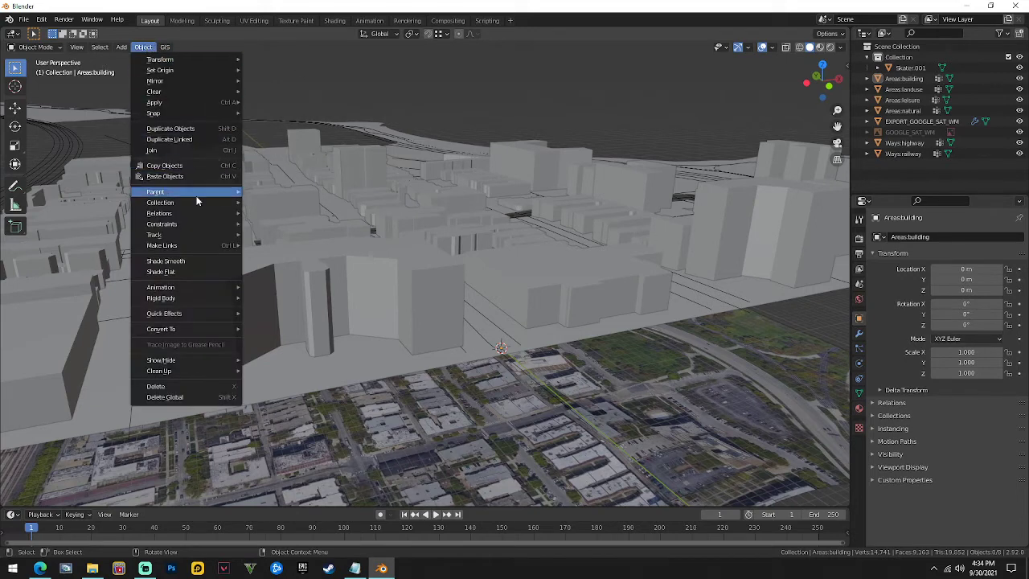
click(166, 47)
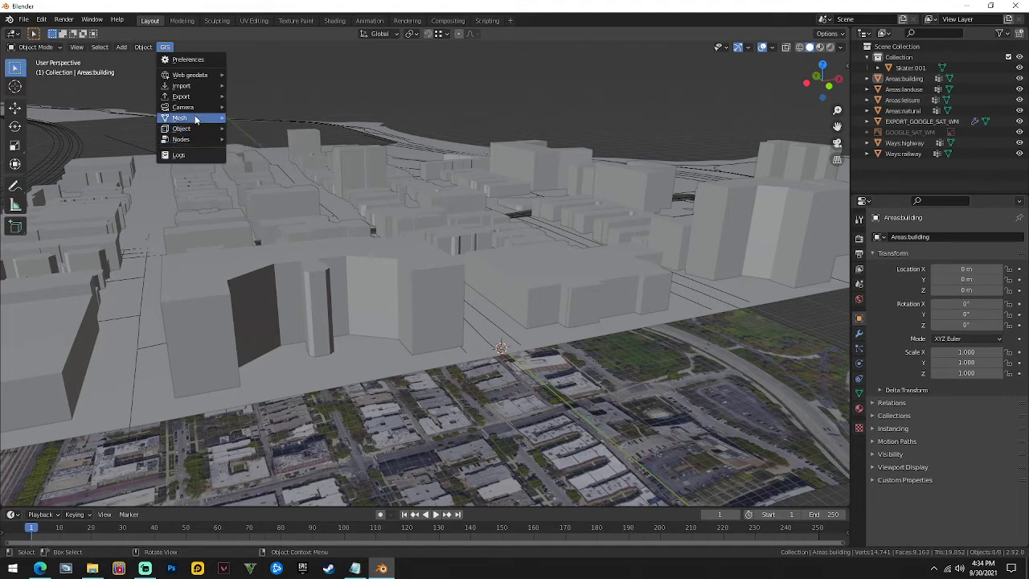
mouse_move(195, 119)
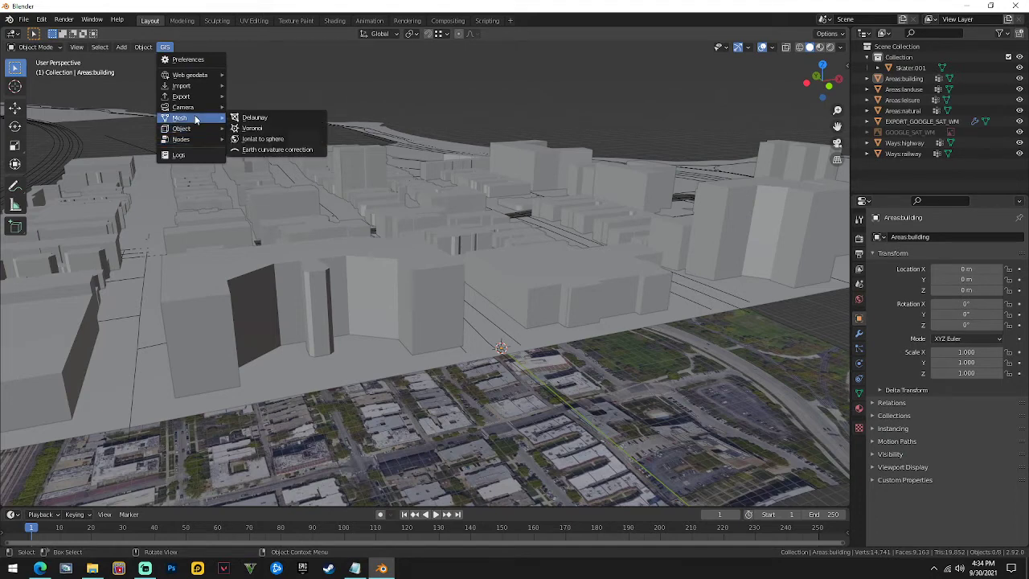
middle_drag(402, 305, 570, 331)
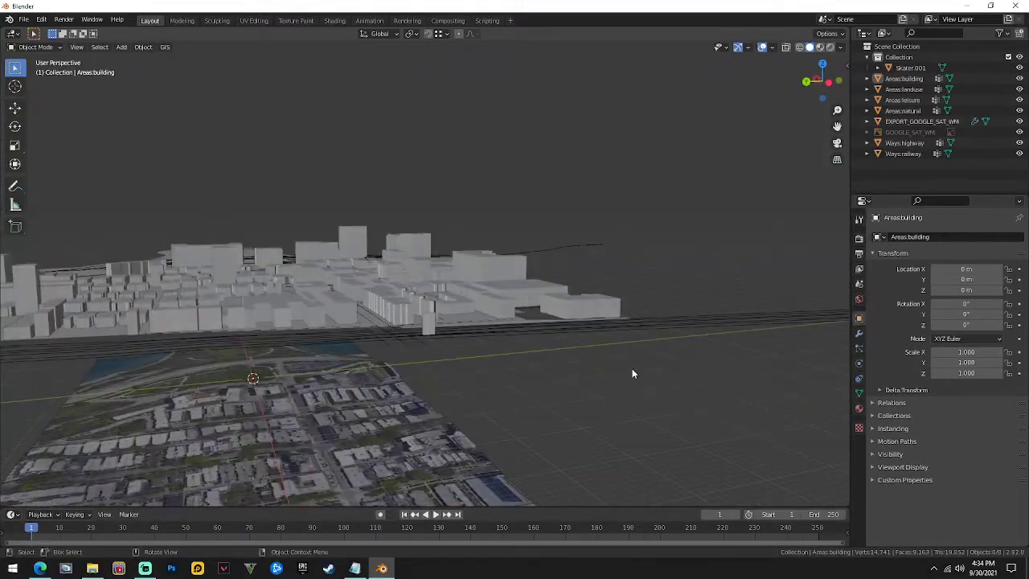
mouse_move(632, 373)
middle_down()
mouse_move(381, 360)
mouse_move(405, 367)
mouse_move(380, 377)
mouse_move(565, 330)
mouse_move(658, 344)
mouse_move(551, 241)
mouse_move(643, 364)
middle_up()
click(657, 344)
key(Tab)
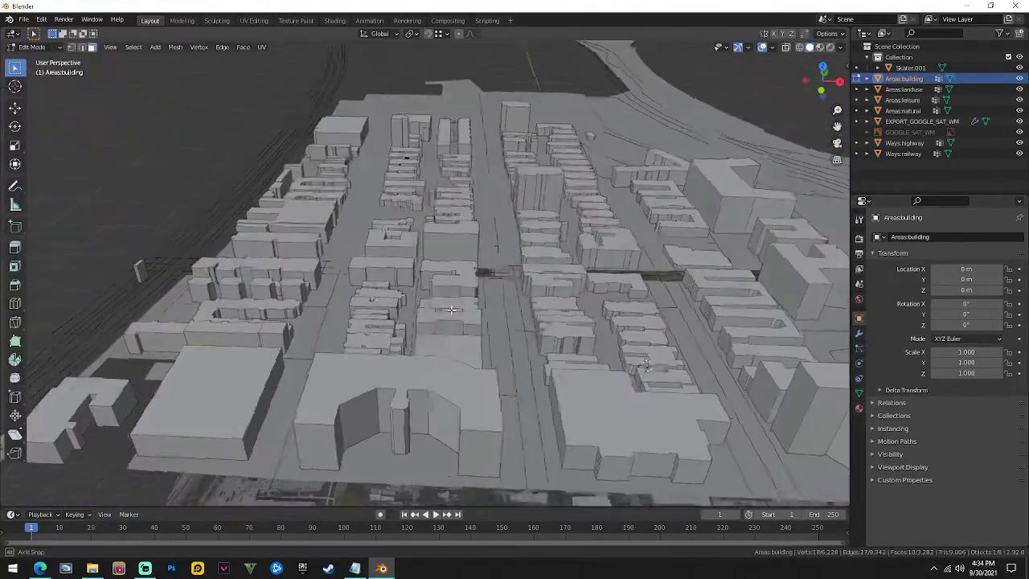
middle_drag(451, 310, 378, 276)
drag(453, 417, 452, 414)
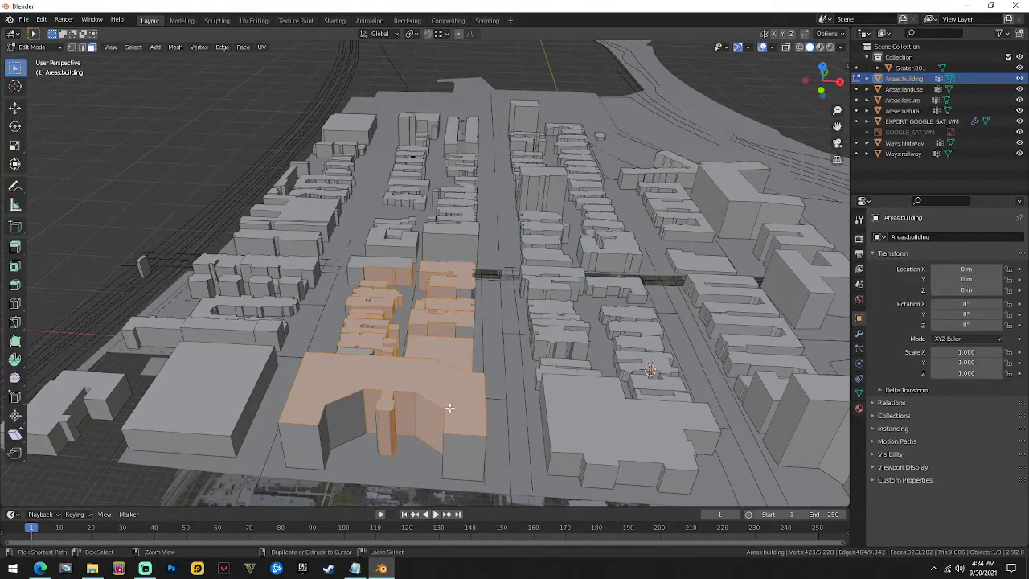
key(ctrl+l)
key(g)
key(y)
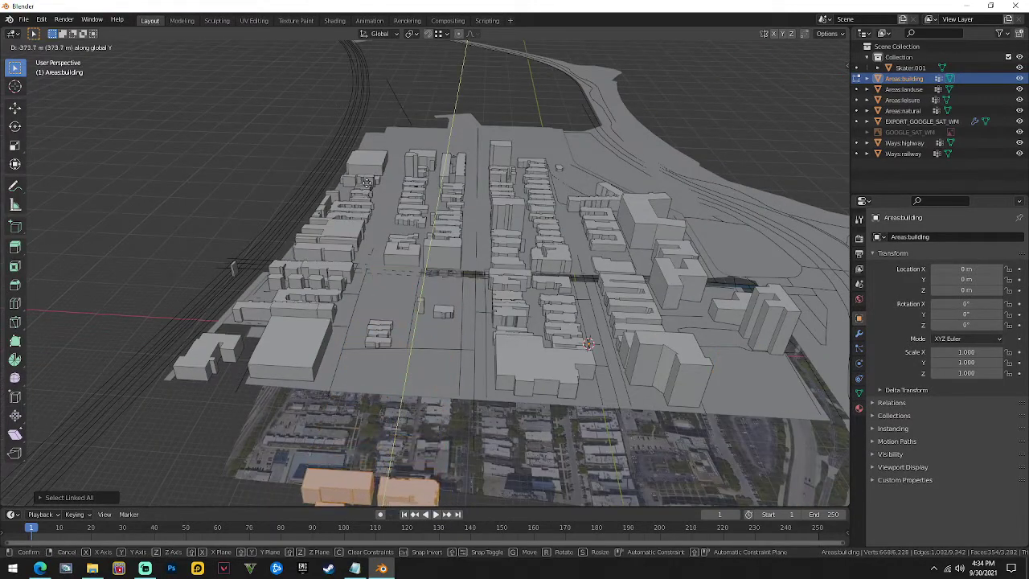
key(Escape)
scroll(482, 321, down, 4)
middle_drag(482, 322, 570, 362)
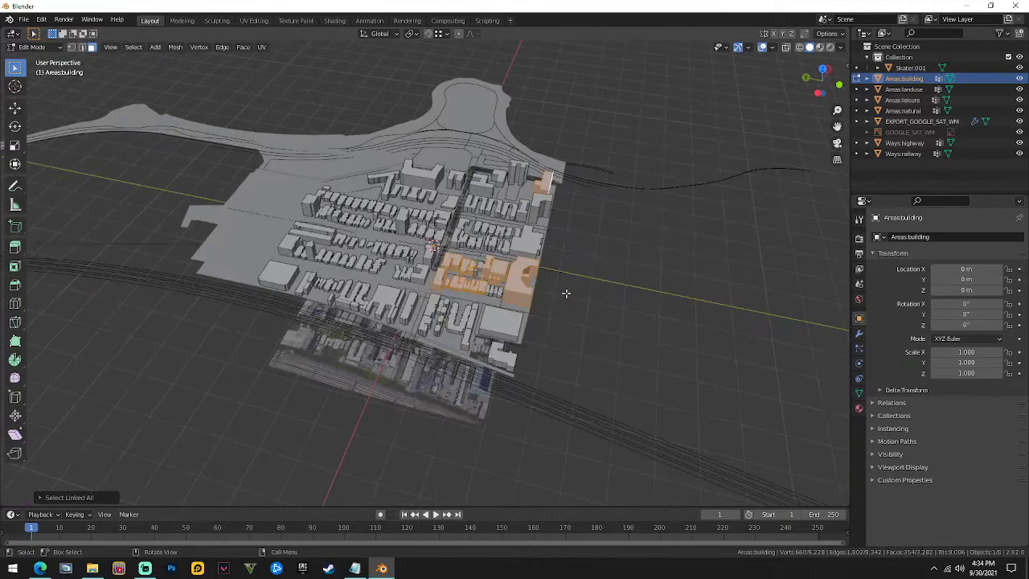
key(g)
key(y)
key(Escape)
middle_drag(563, 305, 503, 432)
key(Tab)
key(alt+a)
scroll(540, 401, up, 8)
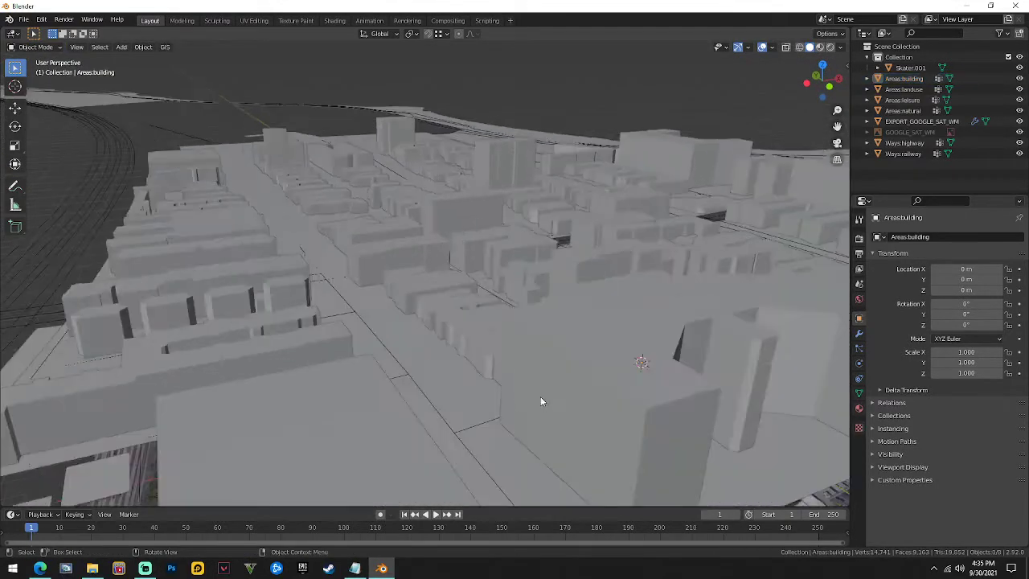
middle_drag(540, 396, 466, 370)
middle_drag(172, 321, 221, 320)
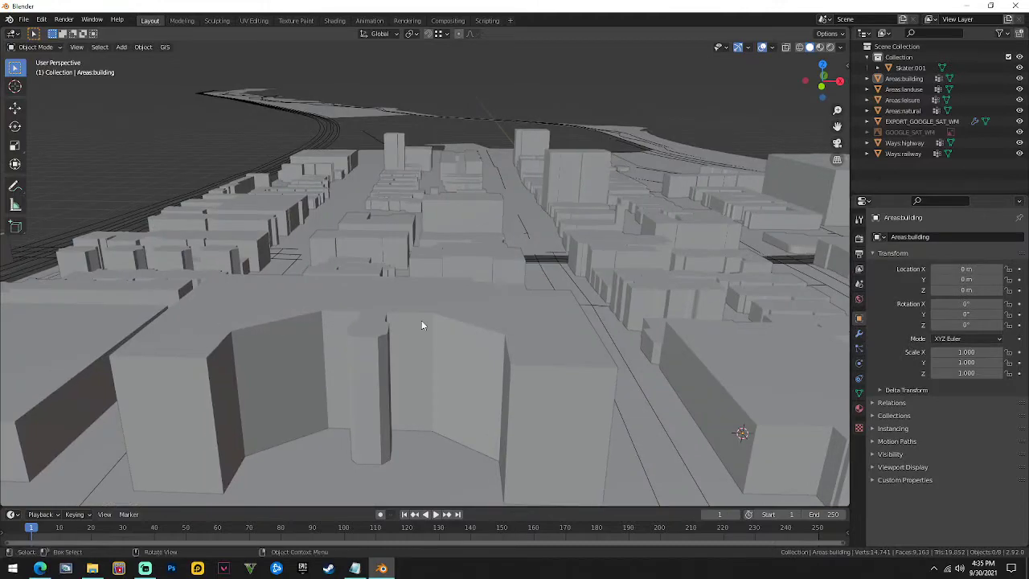
middle_drag(518, 189, 418, 182)
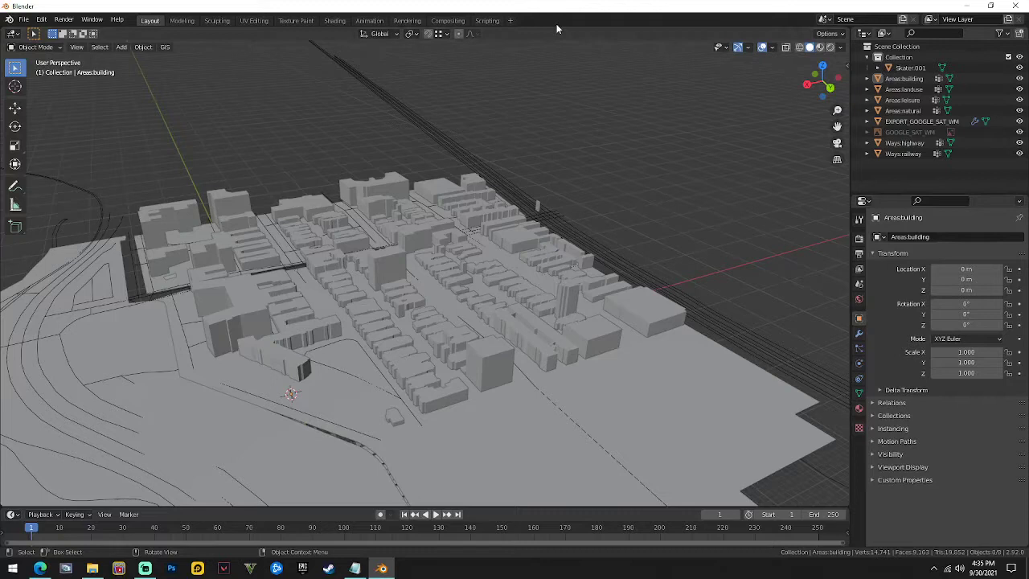